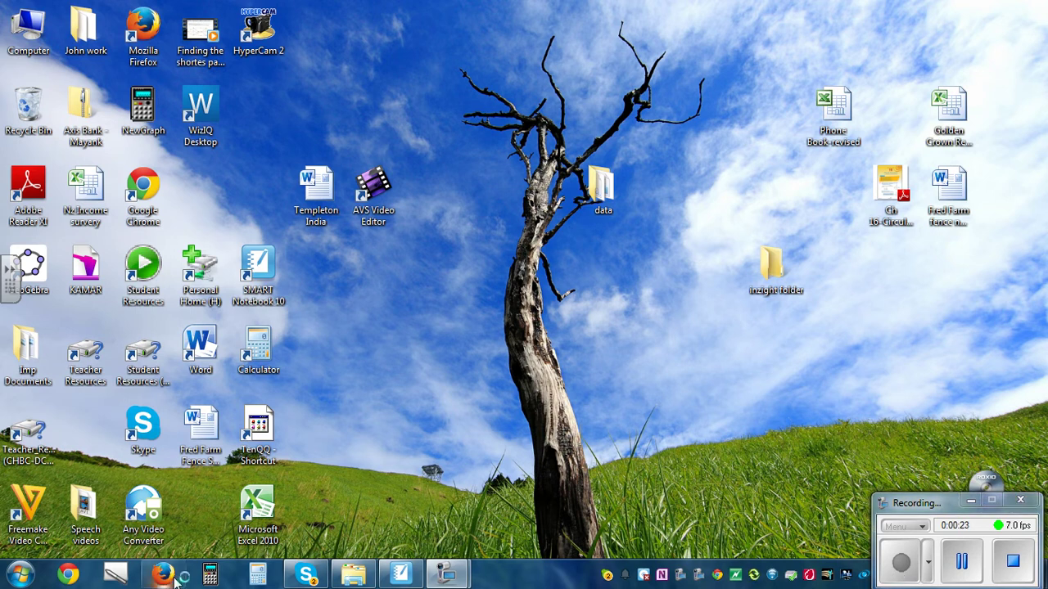
Step: Search Google for 'inzight' in Firefox and open the iNZight for Data Analysis site
left_click(174, 577)
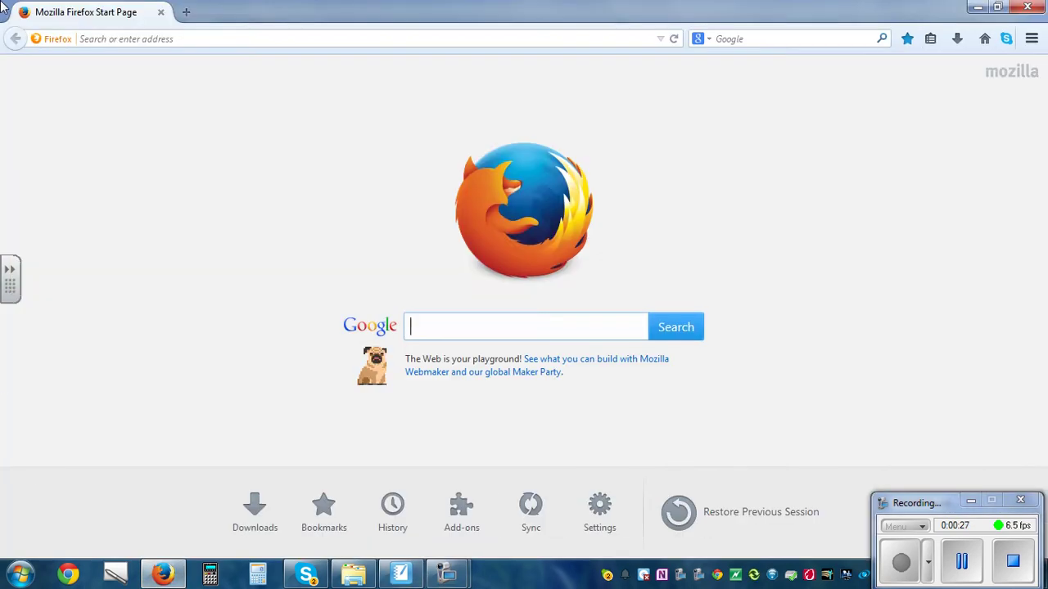
type("inzight")
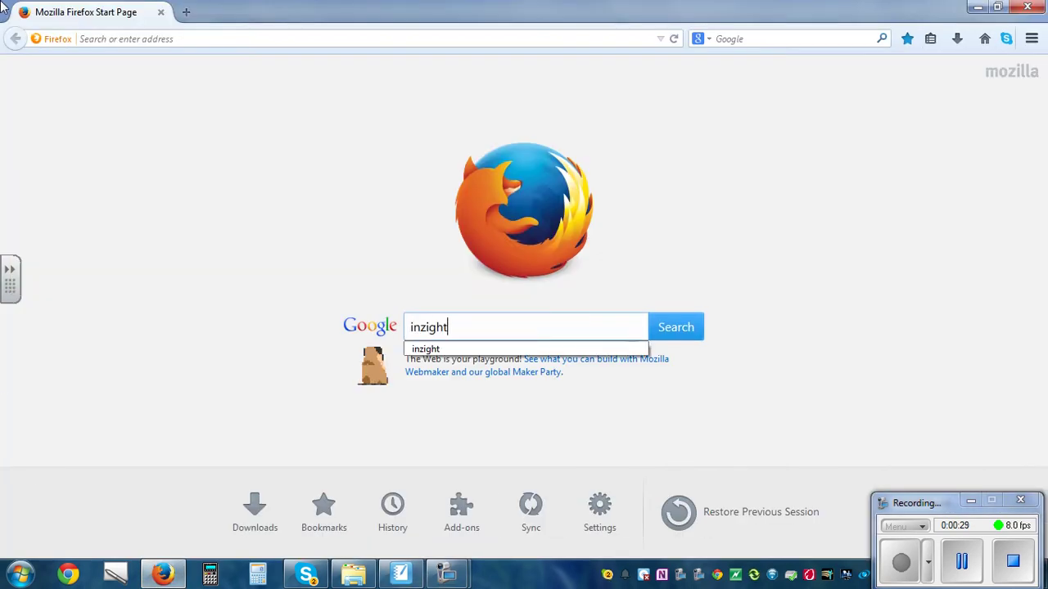
key("Return")
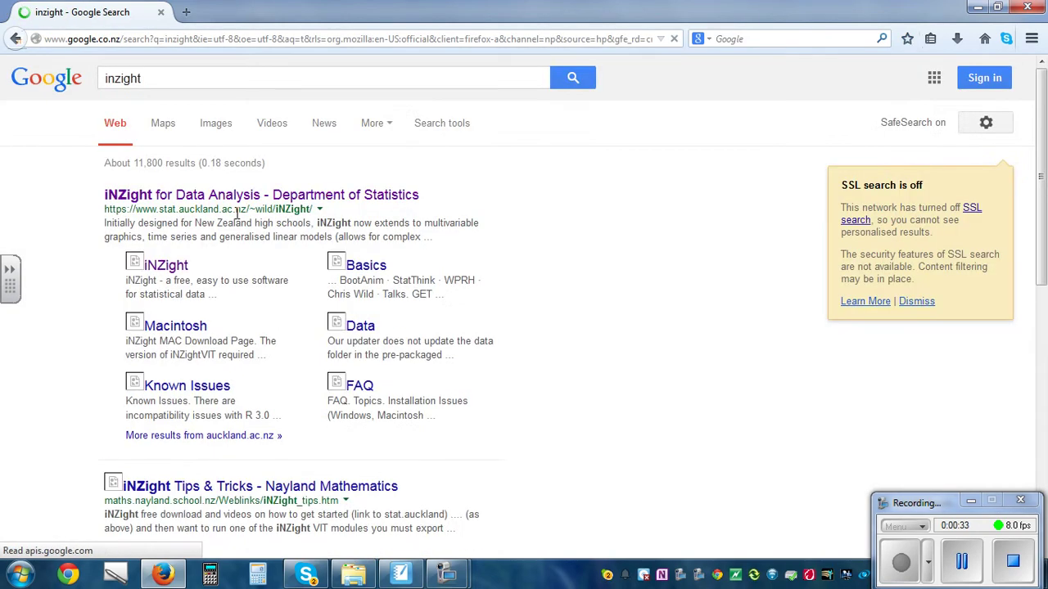
left_click(226, 199)
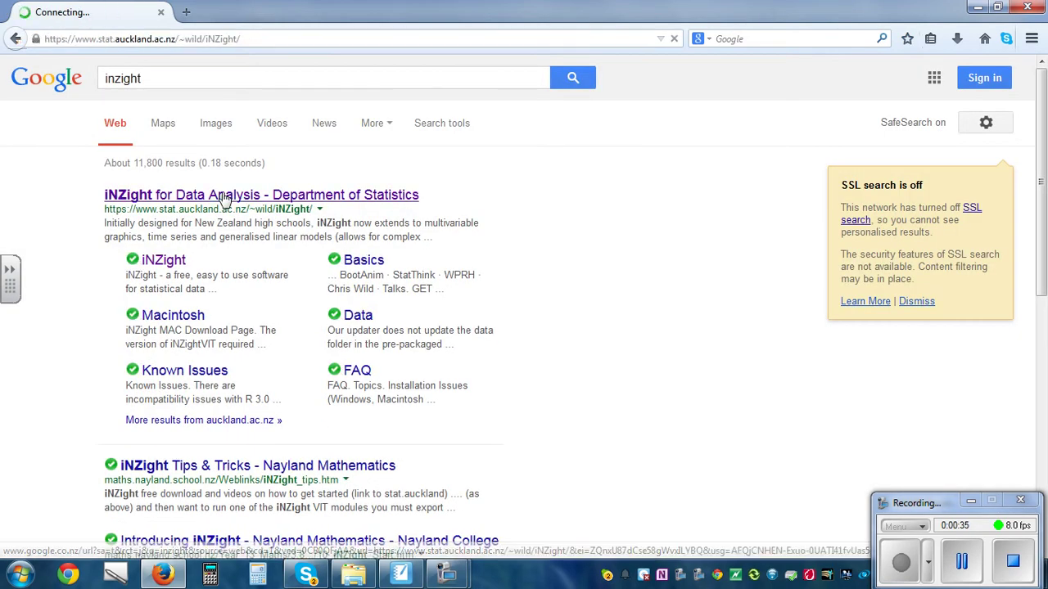
Step: View the Downloads > Windows Standalone page, revisit it from the home page, then close Firefox
mouse_move(546, 130)
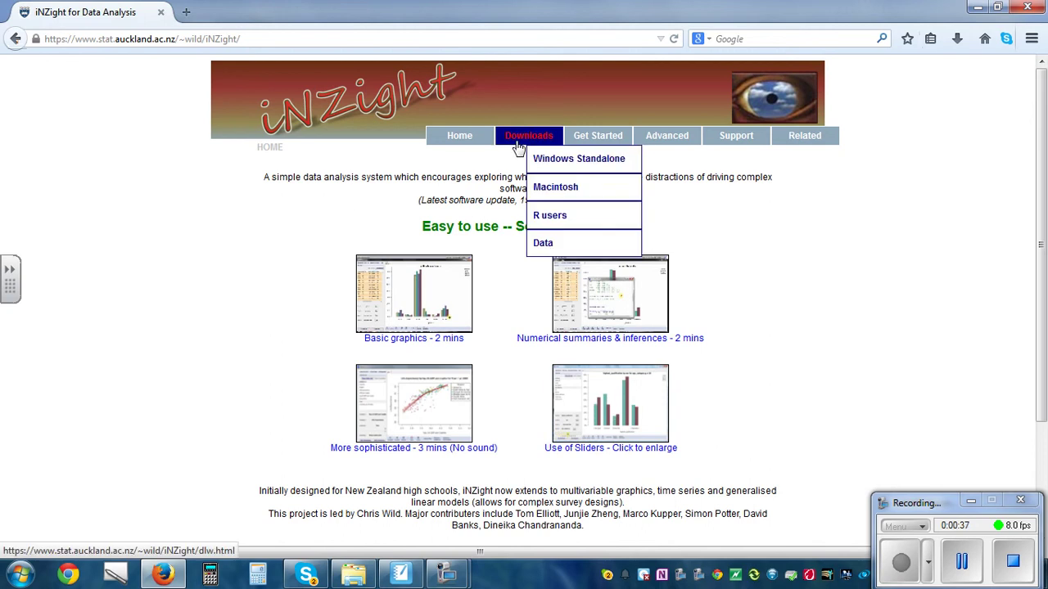
left_click(547, 161)
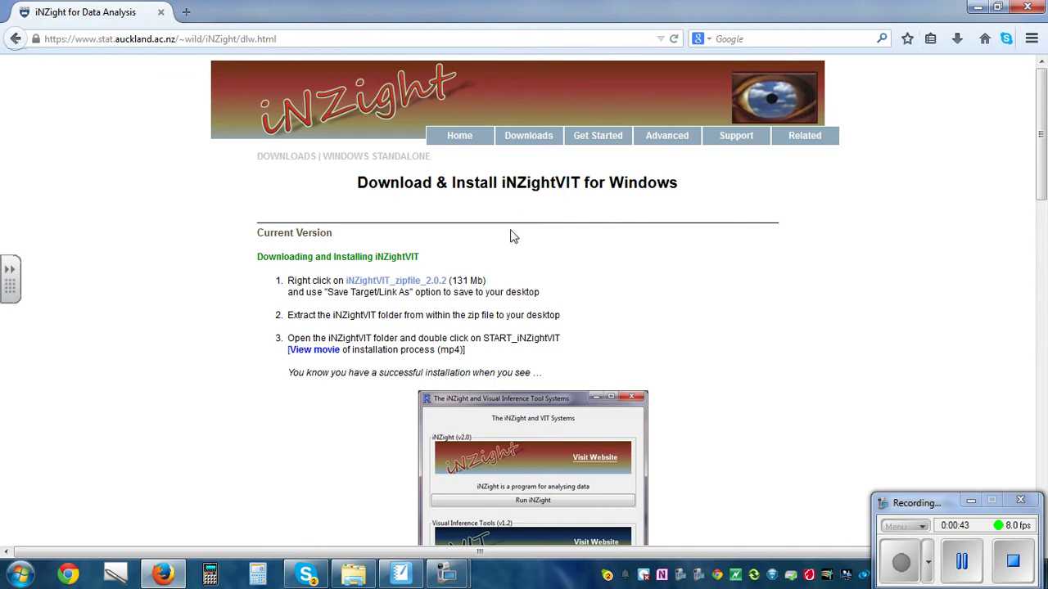
left_click(461, 139)
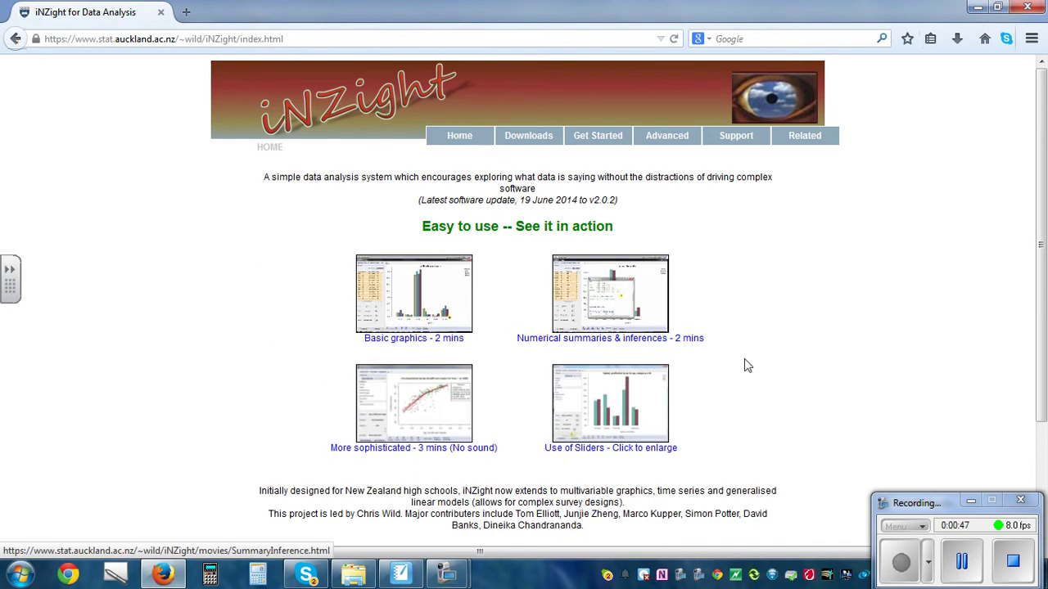
mouse_move(528, 137)
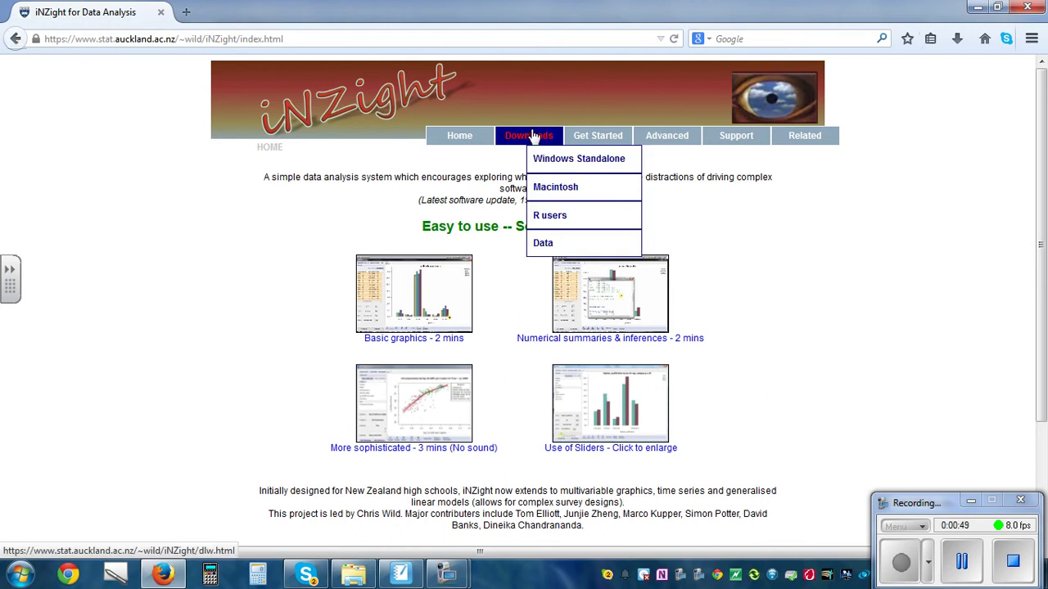
left_click(540, 159)
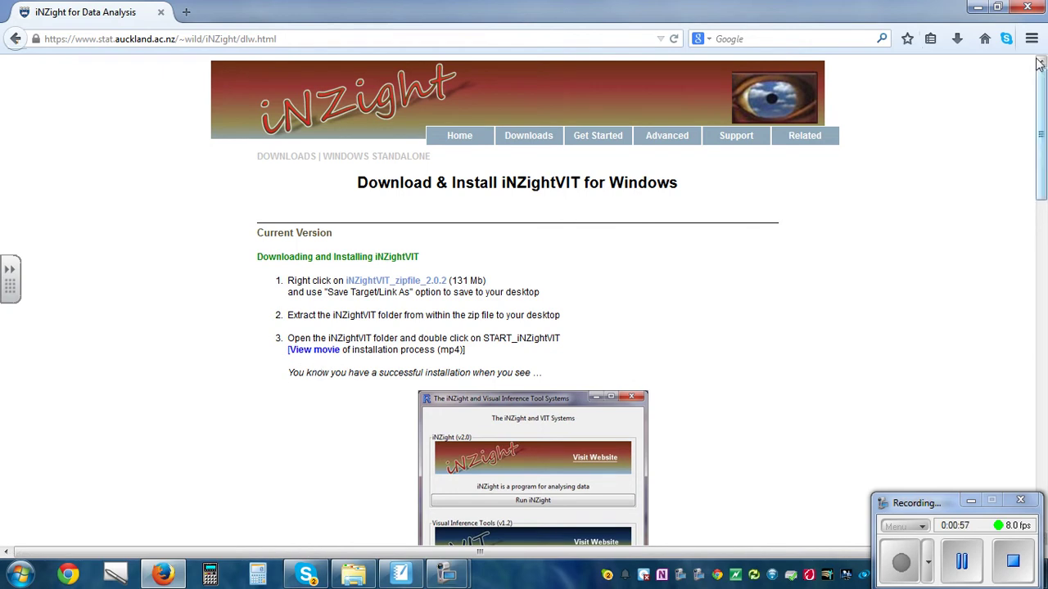
left_click(1025, 9)
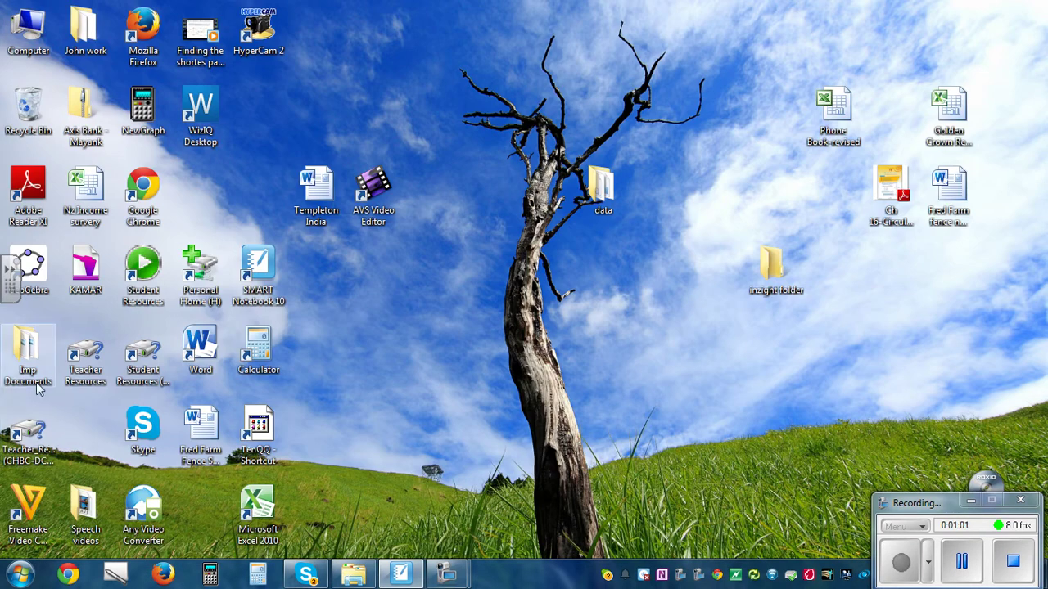
Step: Browse to the Student Resources (Q:) drive through Start > Computer
left_click(21, 576)
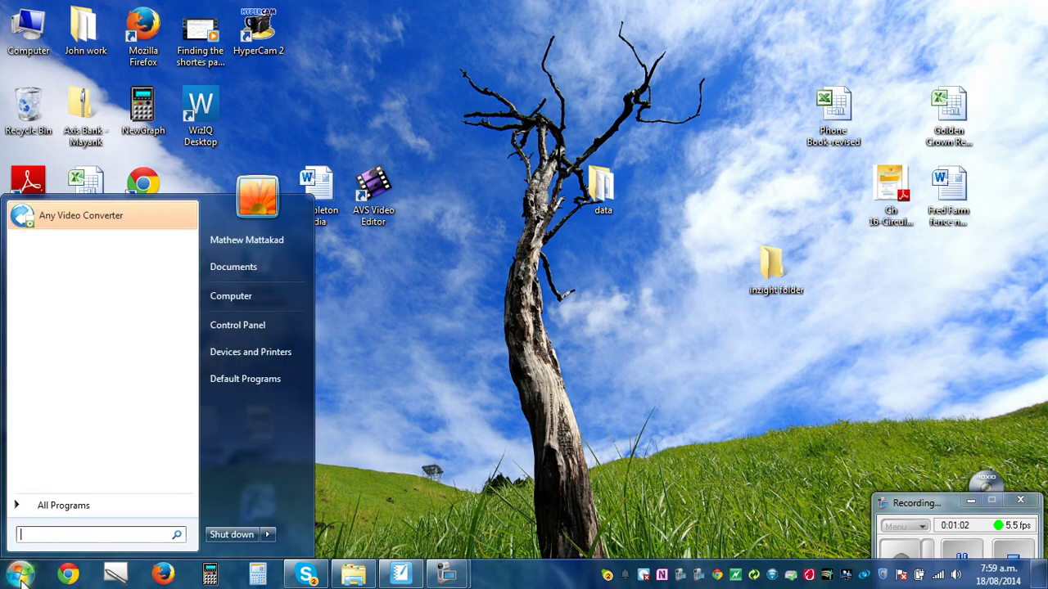
left_click(267, 295)
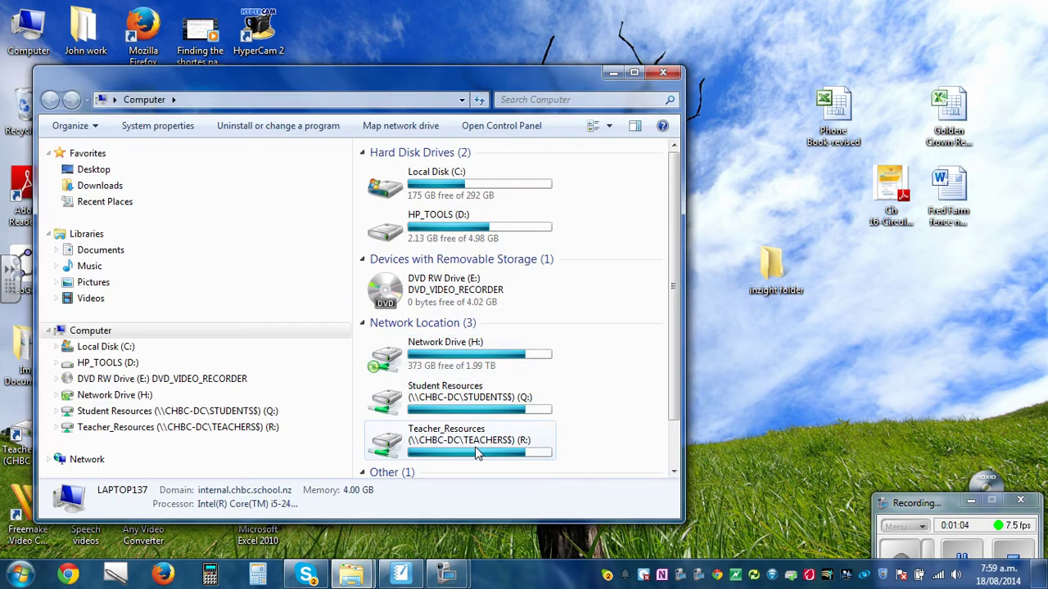
double_click(470, 397)
scroll(488, 342, "down", 3)
scroll(489, 343, "down", 2)
scroll(489, 342, "down", 6)
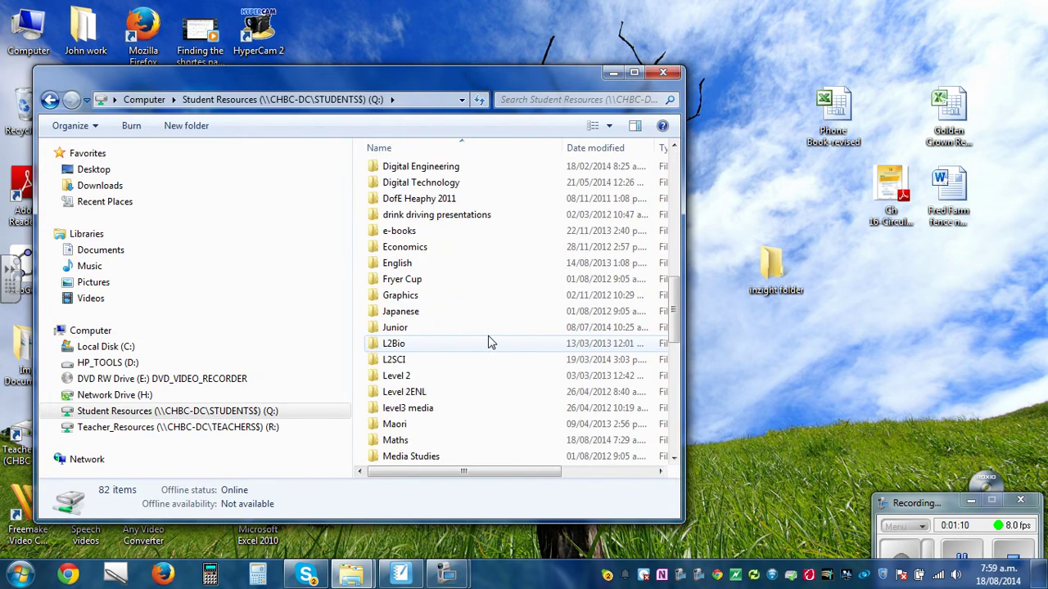
scroll(488, 342, "down", 1)
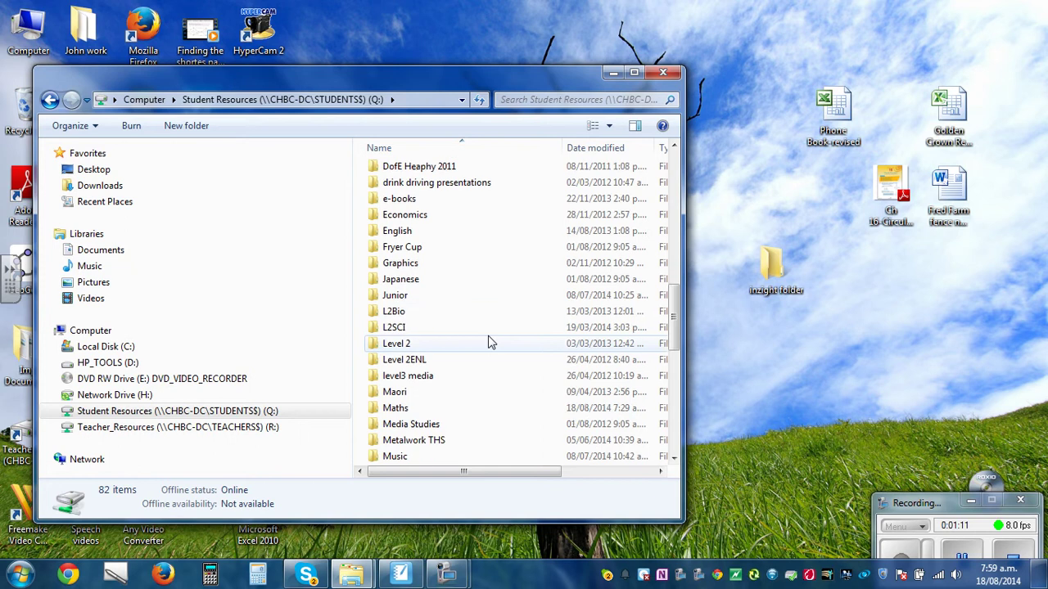
Step: Open Maths > inzight > iNZightVIT_13-05-09 and launch START_iNZightVIT
double_click(434, 415)
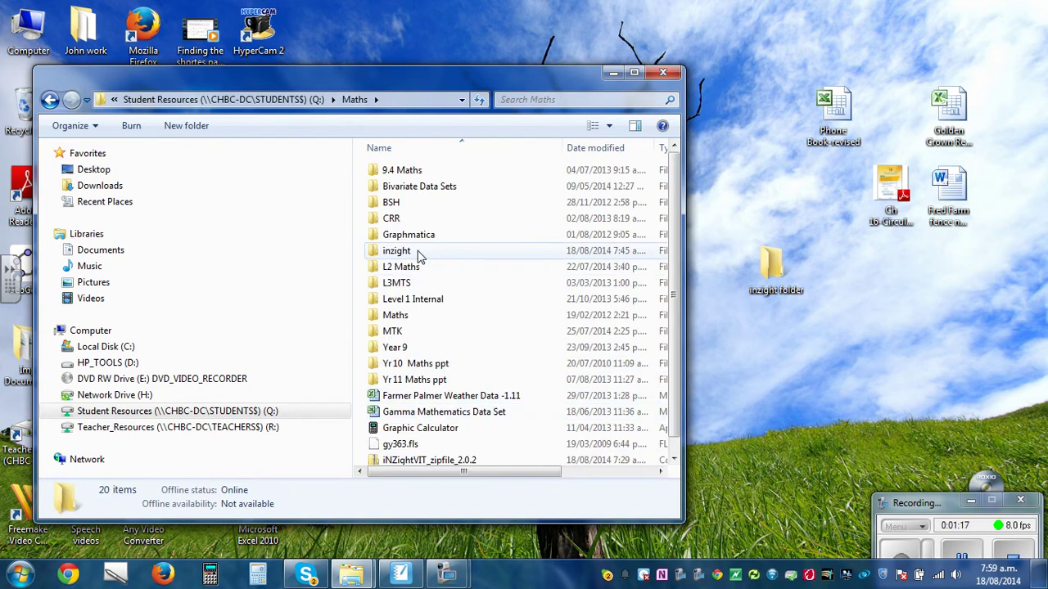
double_click(401, 251)
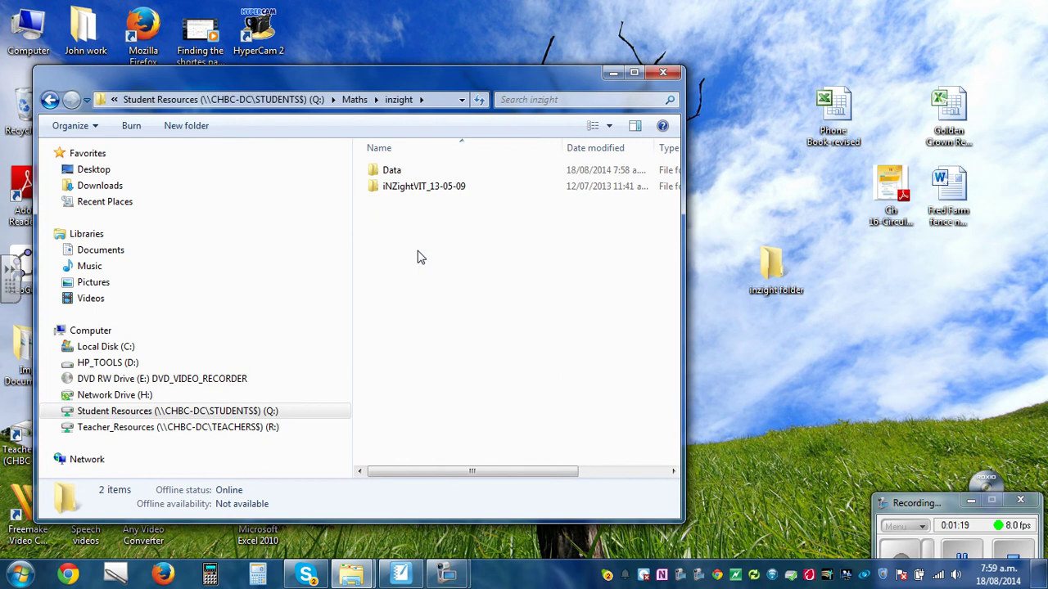
double_click(402, 189)
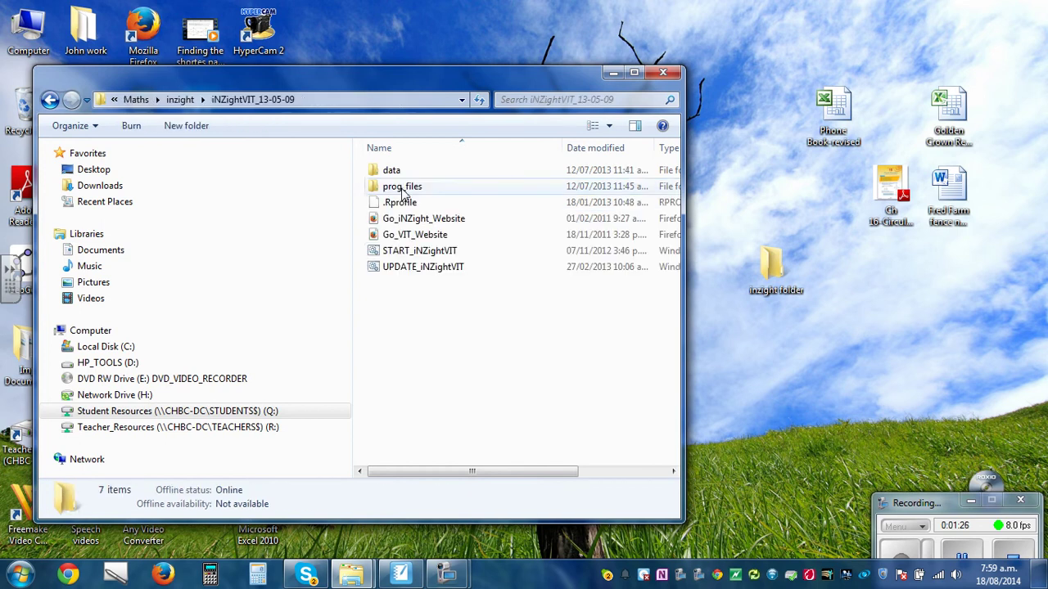
double_click(409, 253)
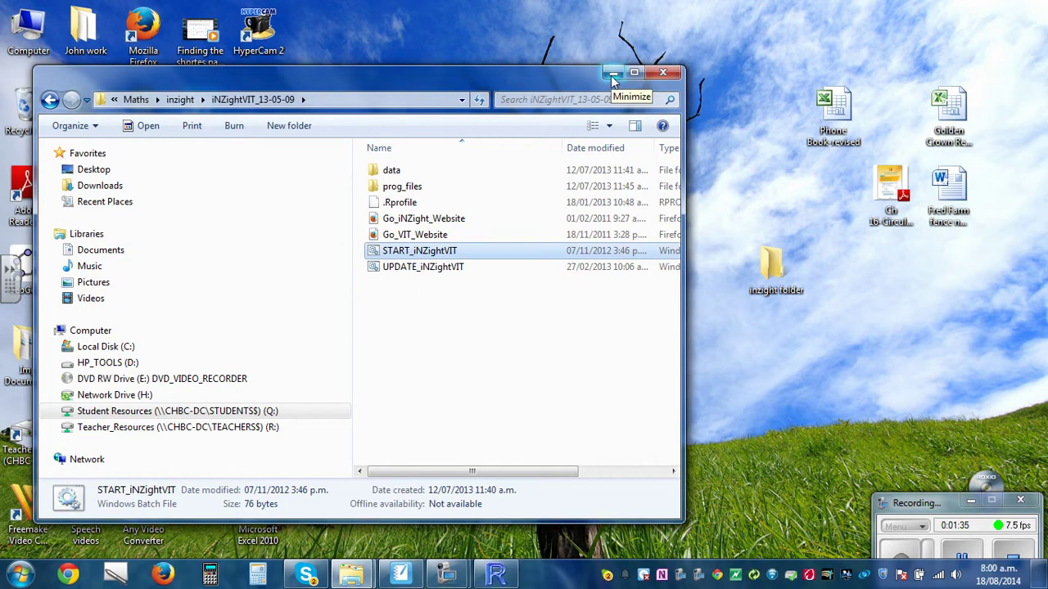
Step: Minimize Explorer and bring the iNZightVIT launcher up full-screen
left_click(612, 75)
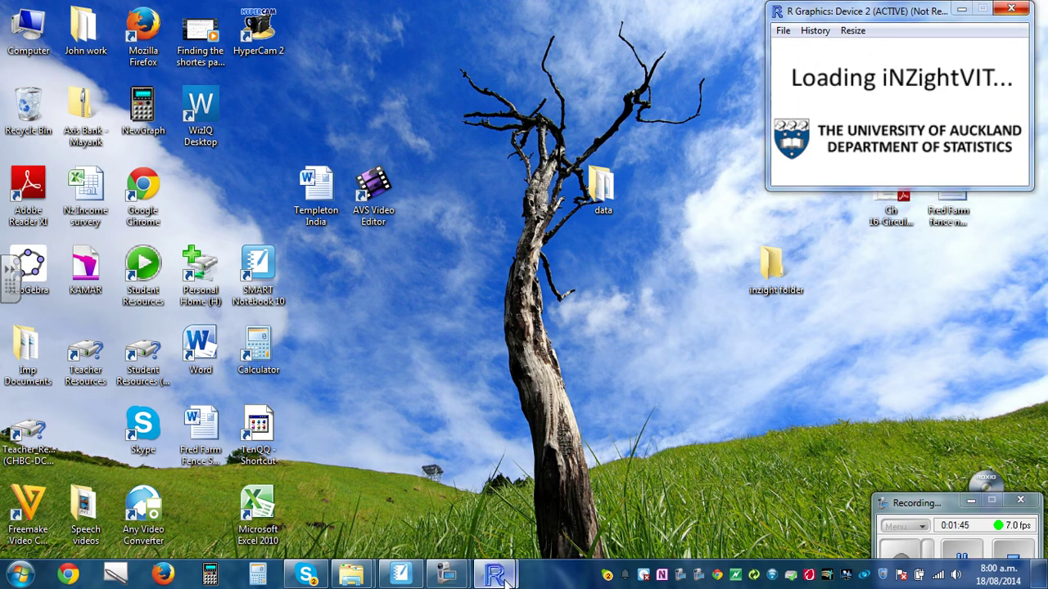
left_click(583, 504)
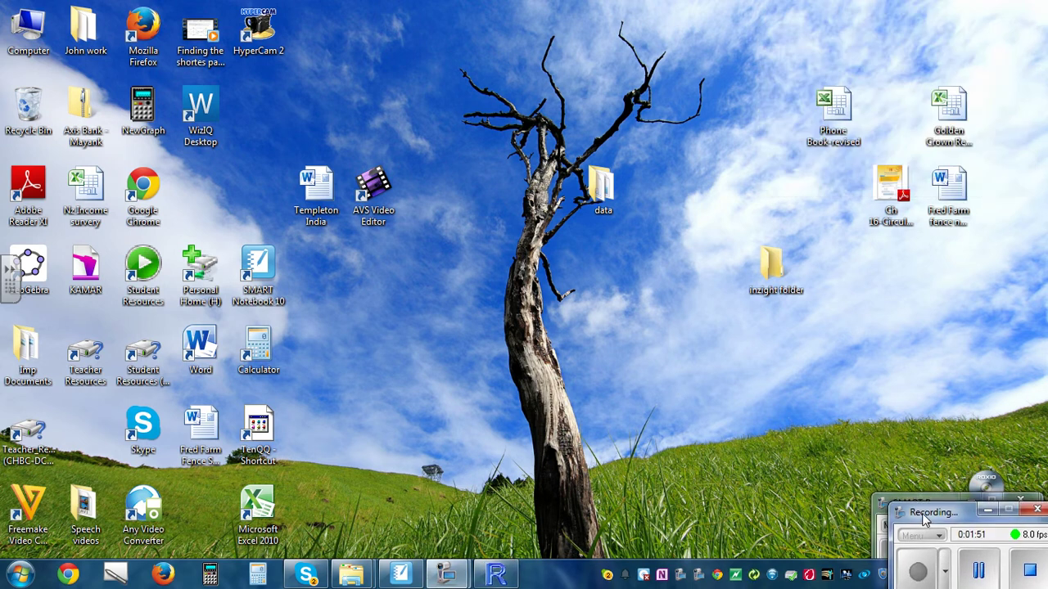
left_click_drag(918, 506, 900, 488)
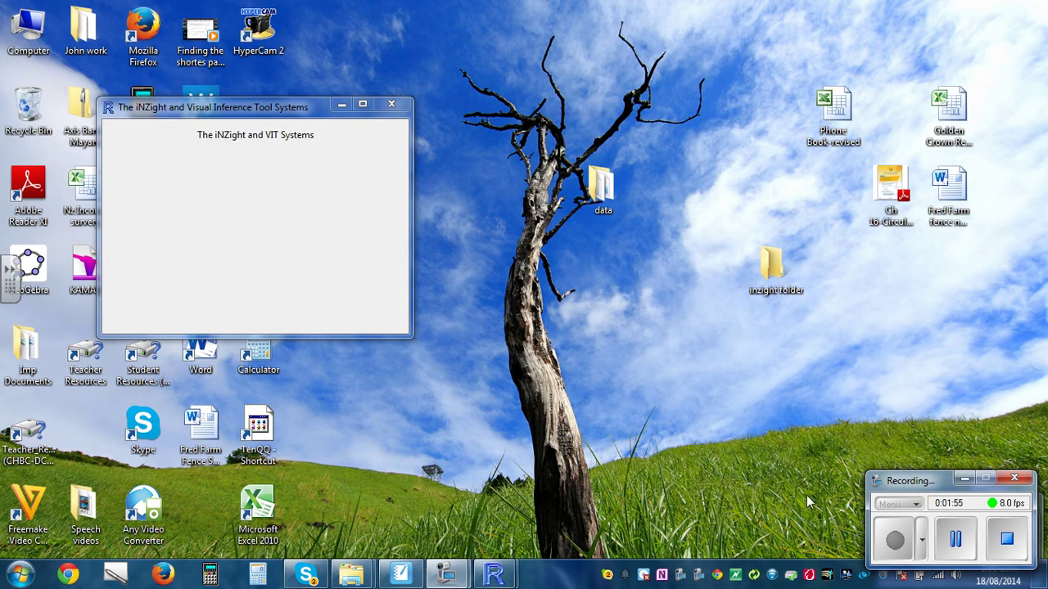
left_click_drag(890, 480, 891, 498)
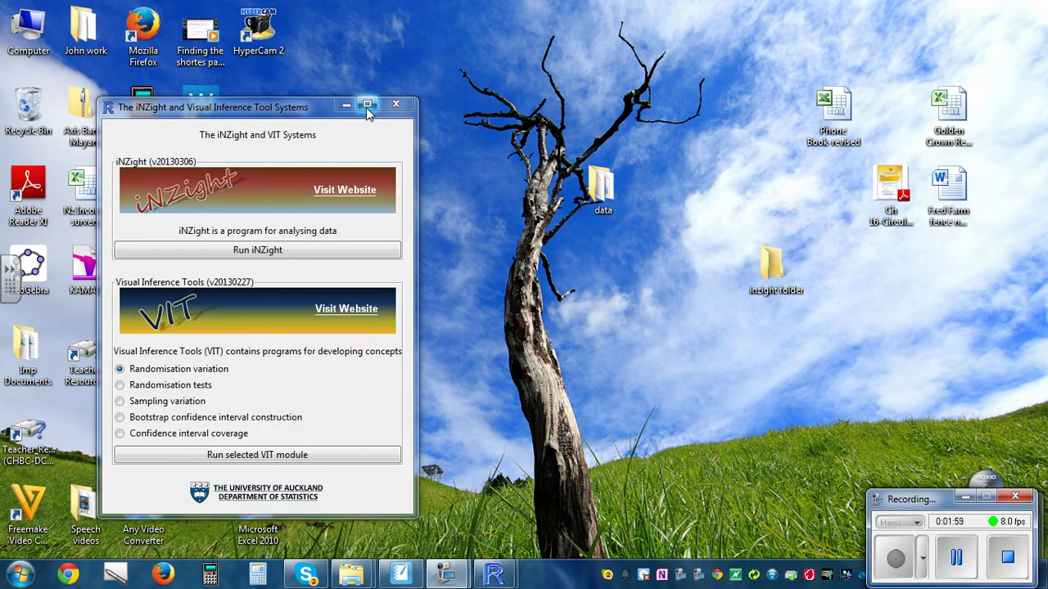
left_click(367, 105)
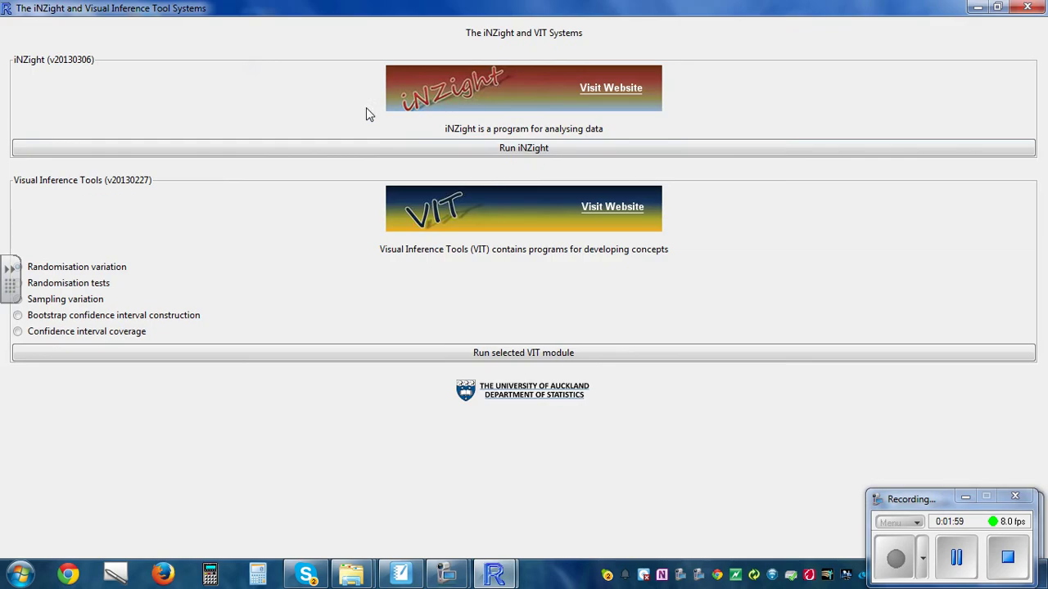
Step: Run iNZight maximized and show its Data IN/OUT options
left_click(536, 151)
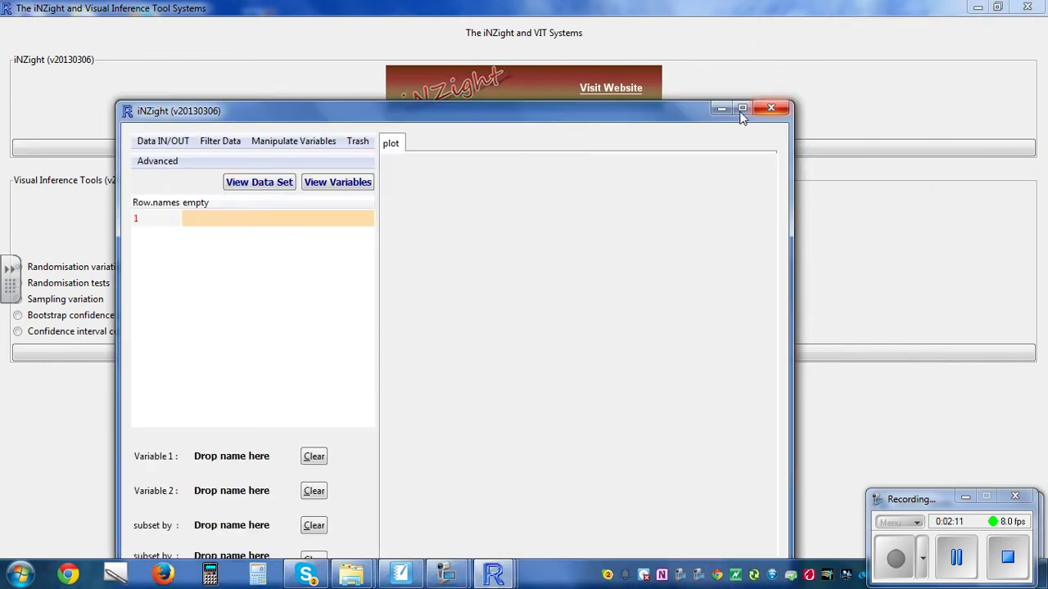
left_click(741, 109)
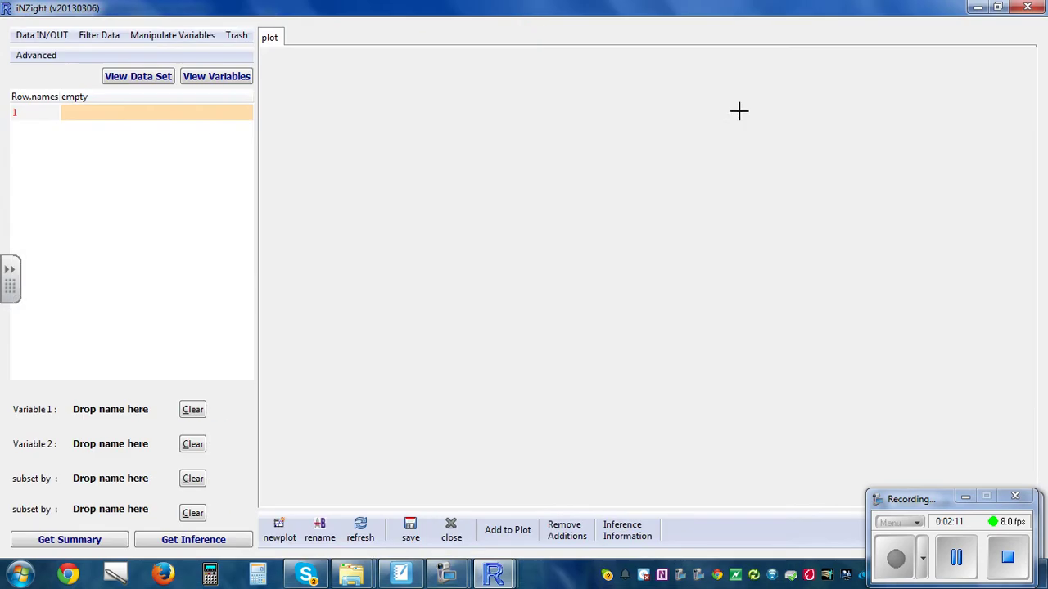
left_click(41, 43)
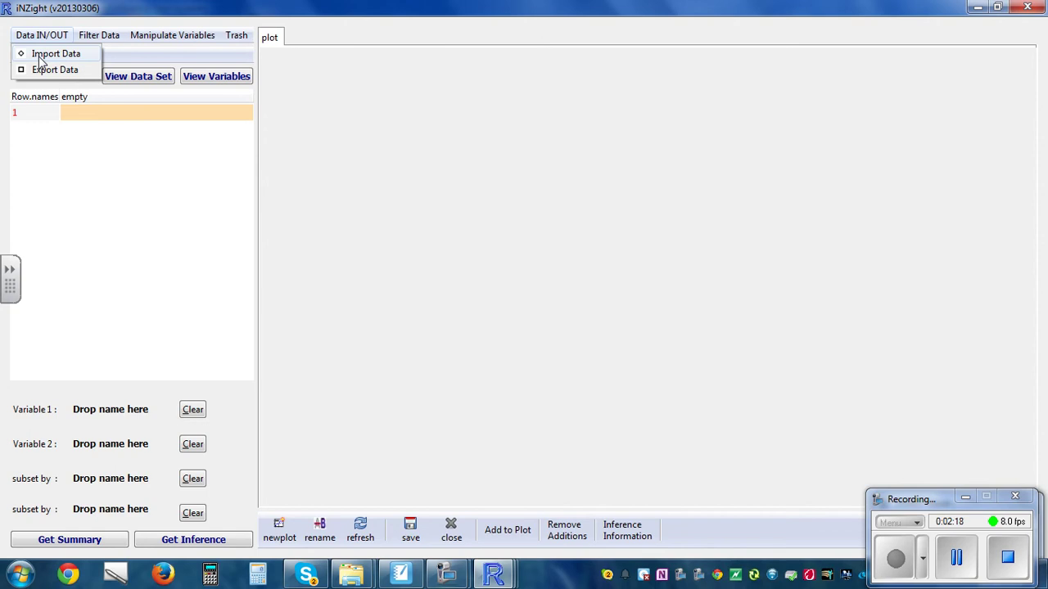
Step: Start a data file import and browse the Student Resources drive folders
left_click(40, 56)
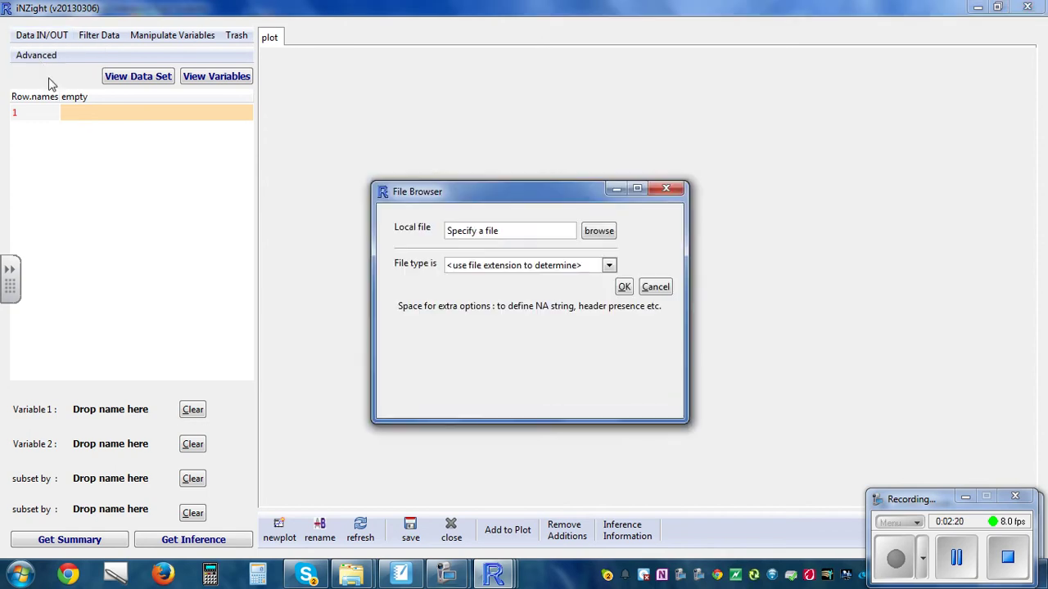
left_click(593, 234)
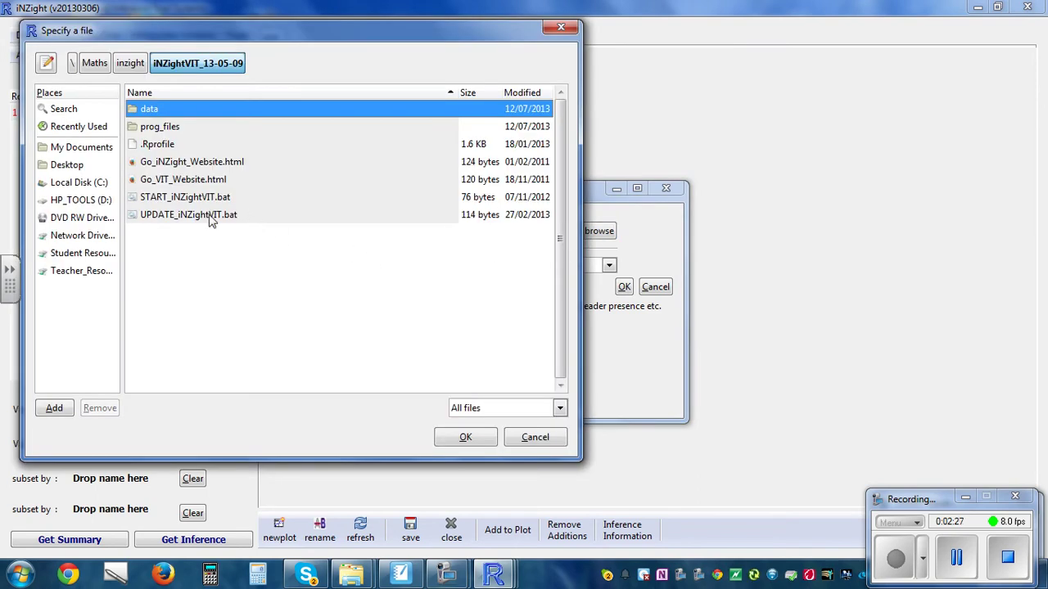
left_click(93, 253)
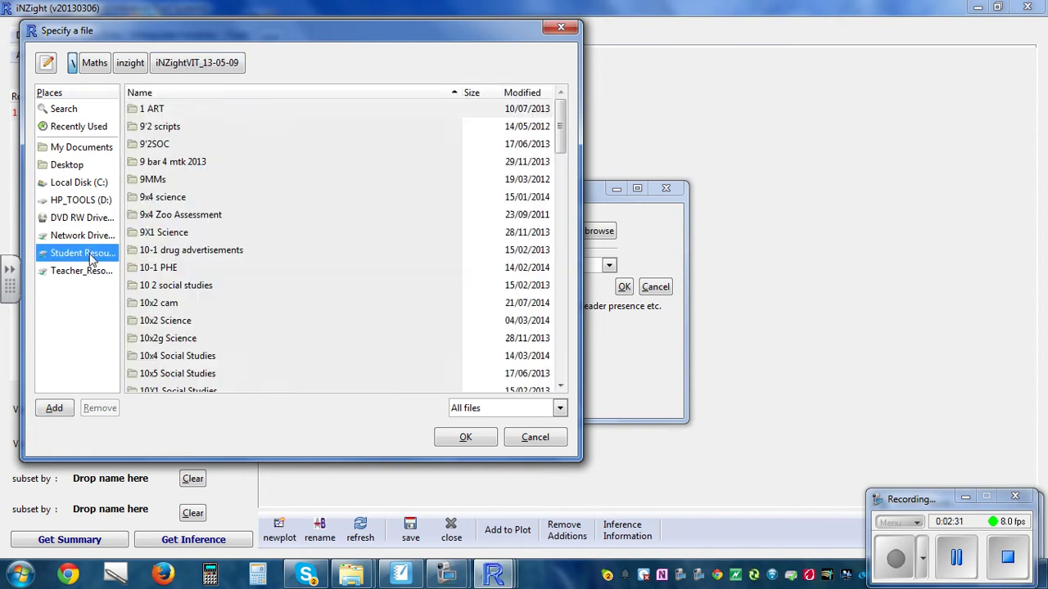
scroll(221, 287, "down", 12)
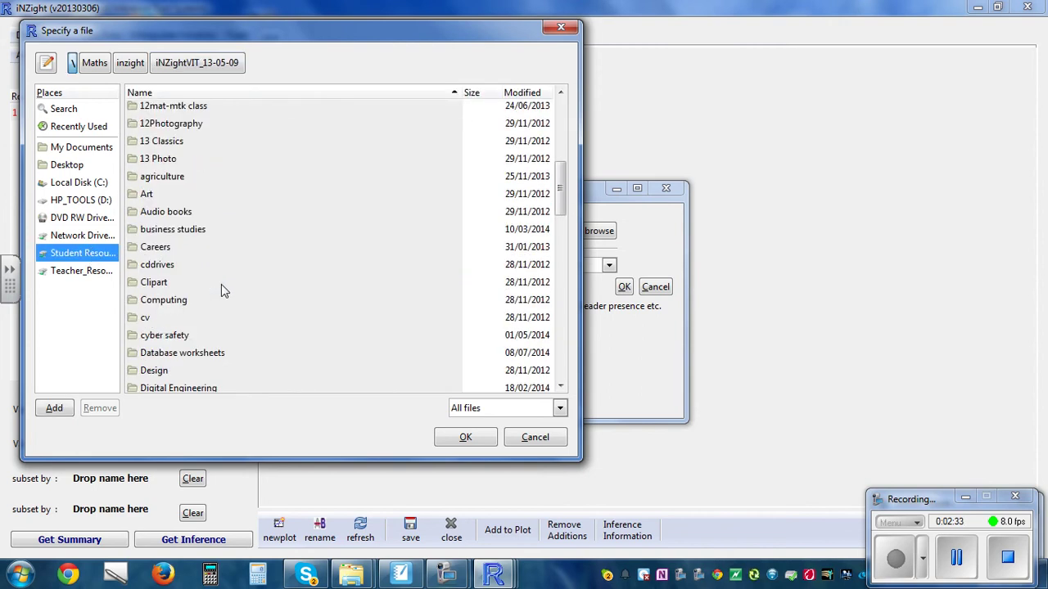
scroll(221, 290, "down", 10)
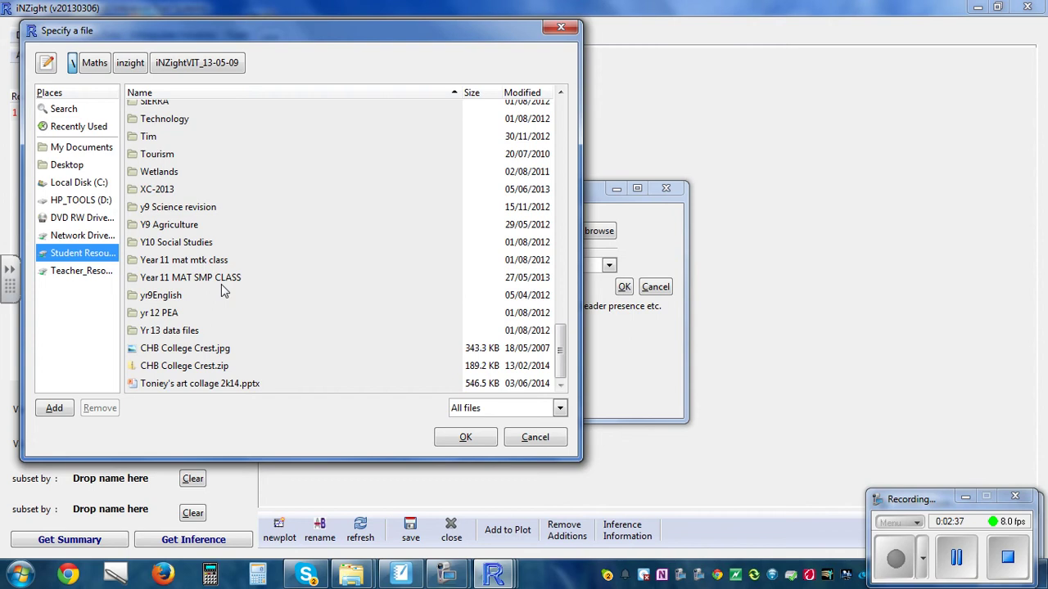
scroll(225, 290, "up", 7)
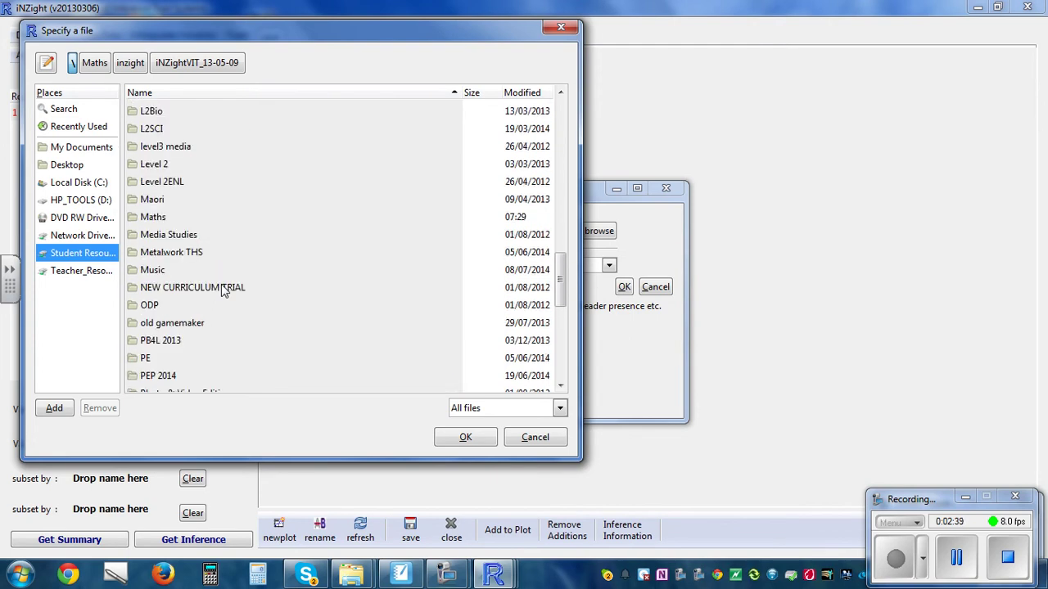
Step: Import boys girls height.xlsx from Maths > inzight > Data
double_click(167, 216)
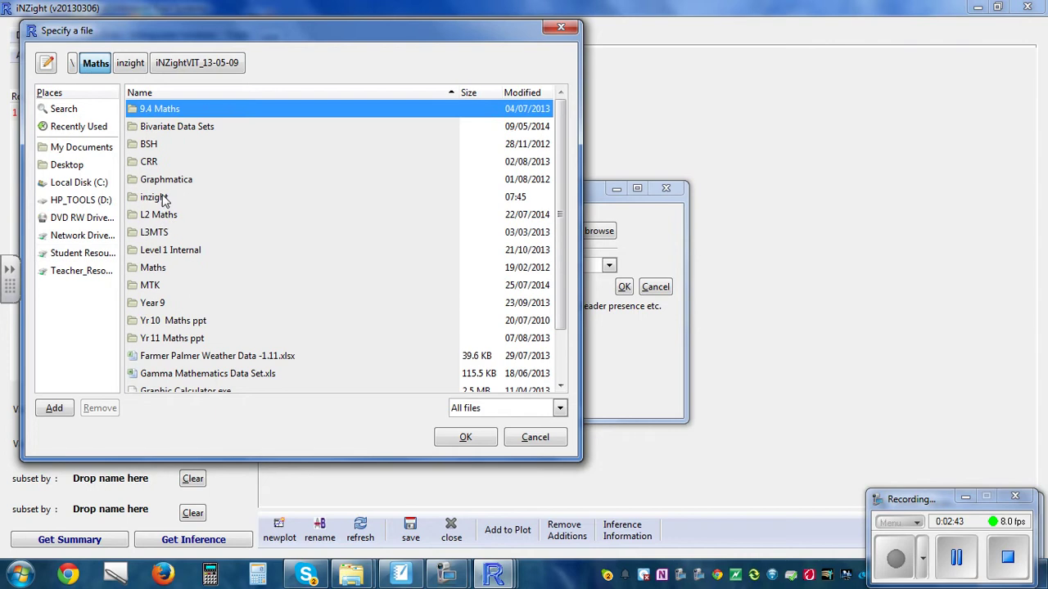
double_click(161, 198)
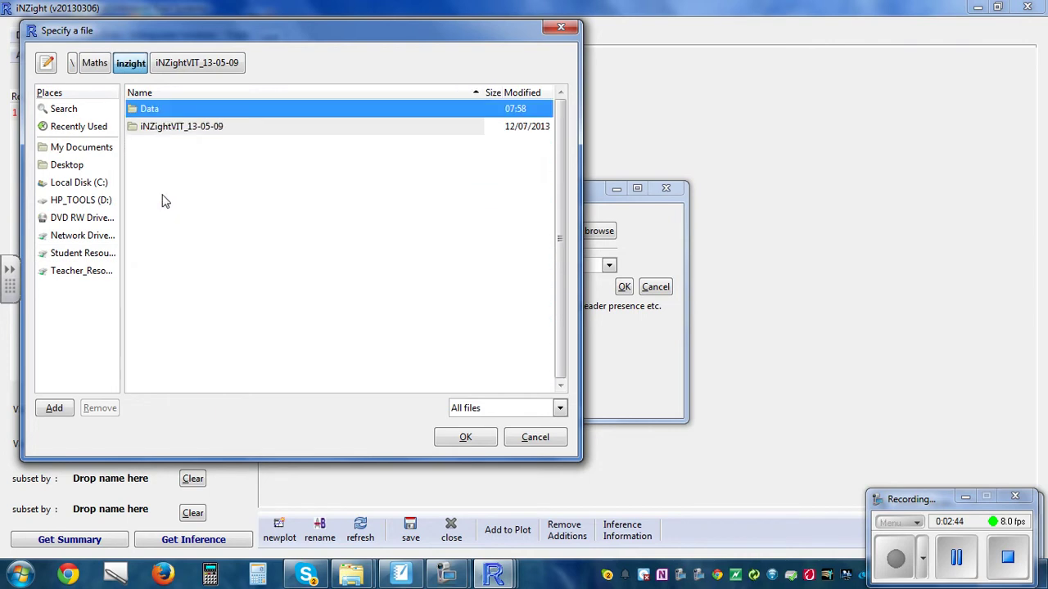
double_click(166, 110)
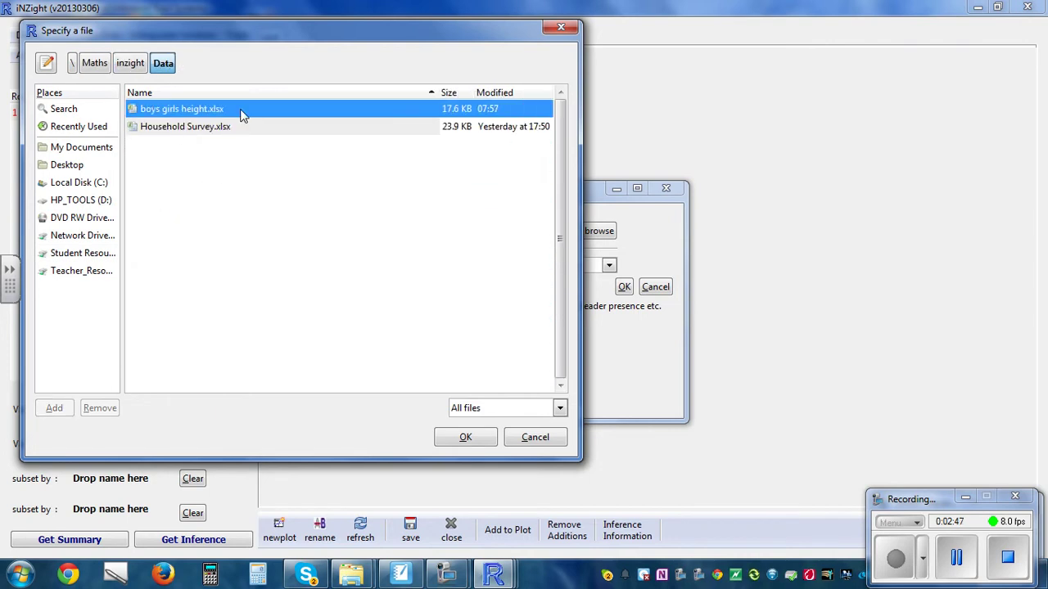
double_click(184, 113)
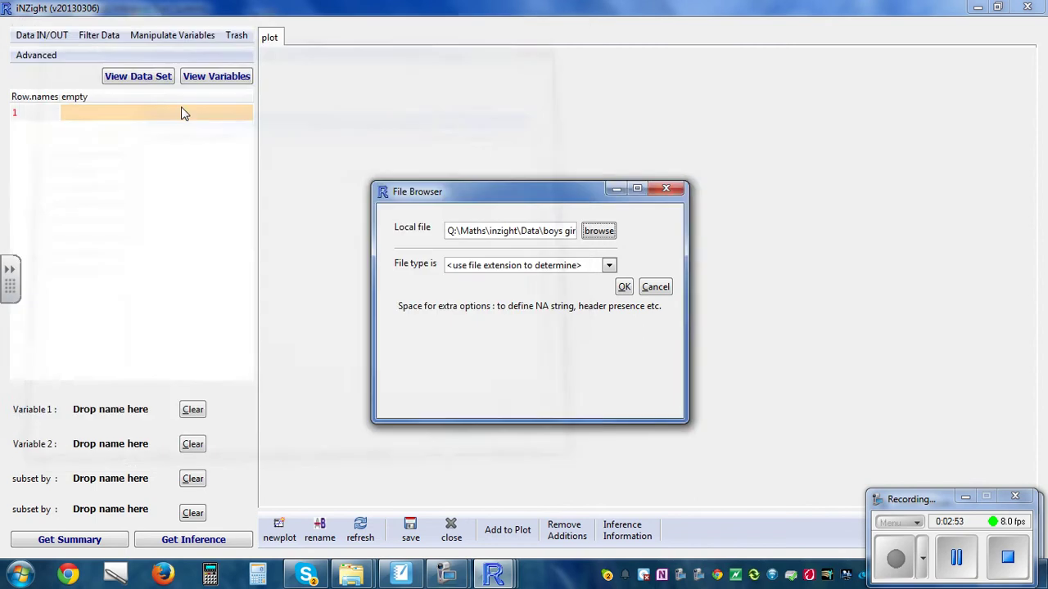
left_click(623, 287)
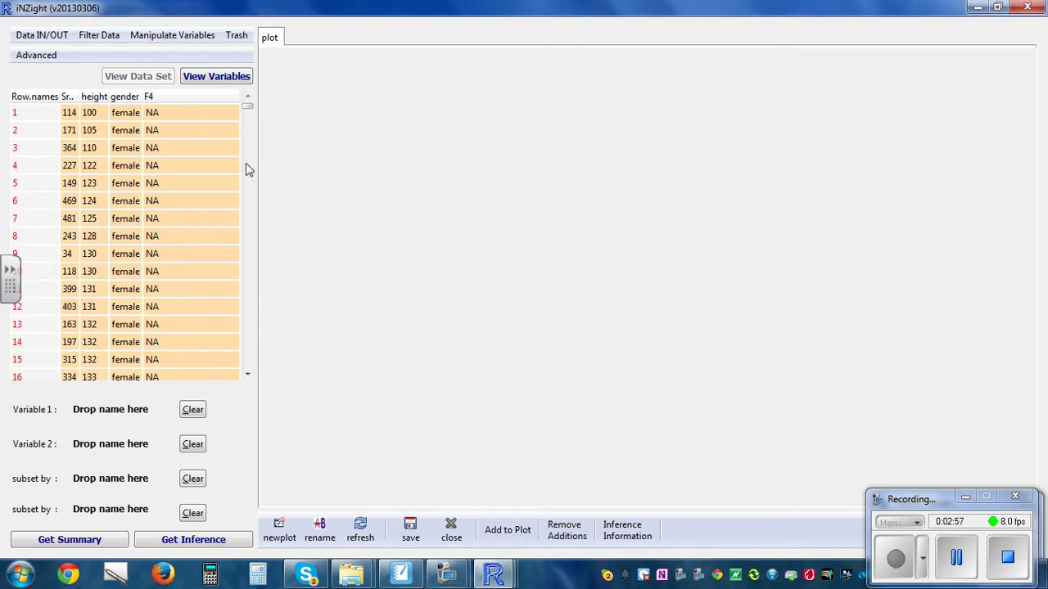
Step: Scroll through the height and gender rows and back up, then drag gender to Variable 1
left_click_drag(247, 108, 250, 133)
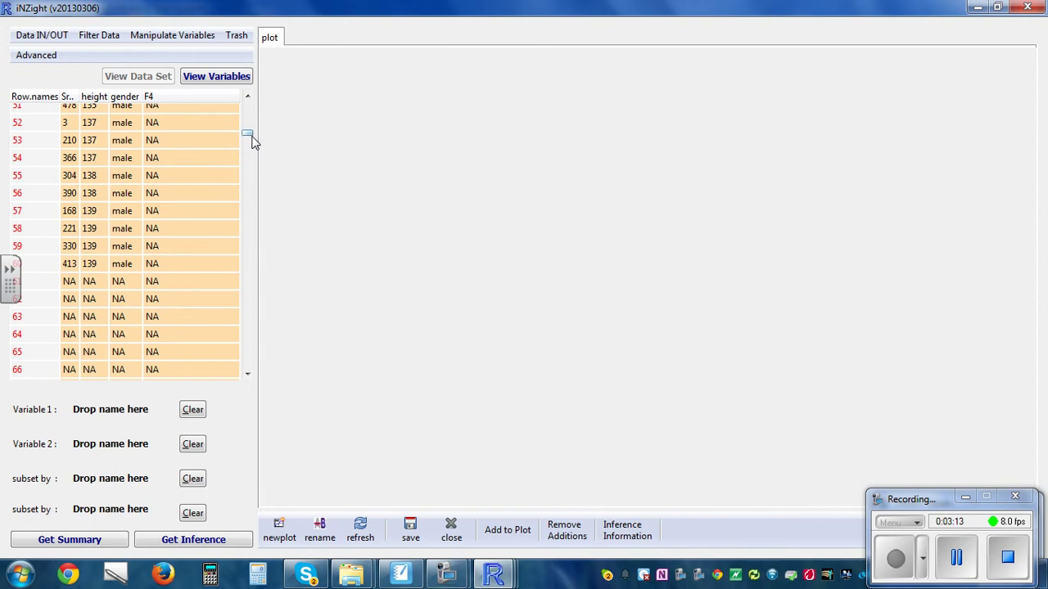
left_click_drag(252, 141, 251, 97)
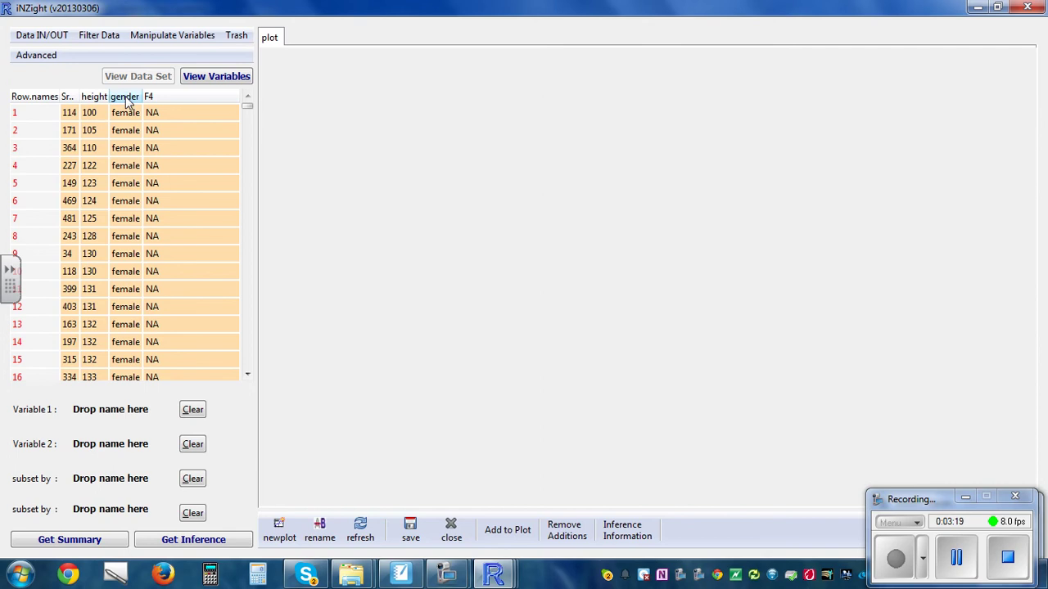
left_click_drag(127, 100, 85, 416)
Step: Set gender as Variable 1 and height as Variable 2
left_click_drag(87, 416, 87, 417)
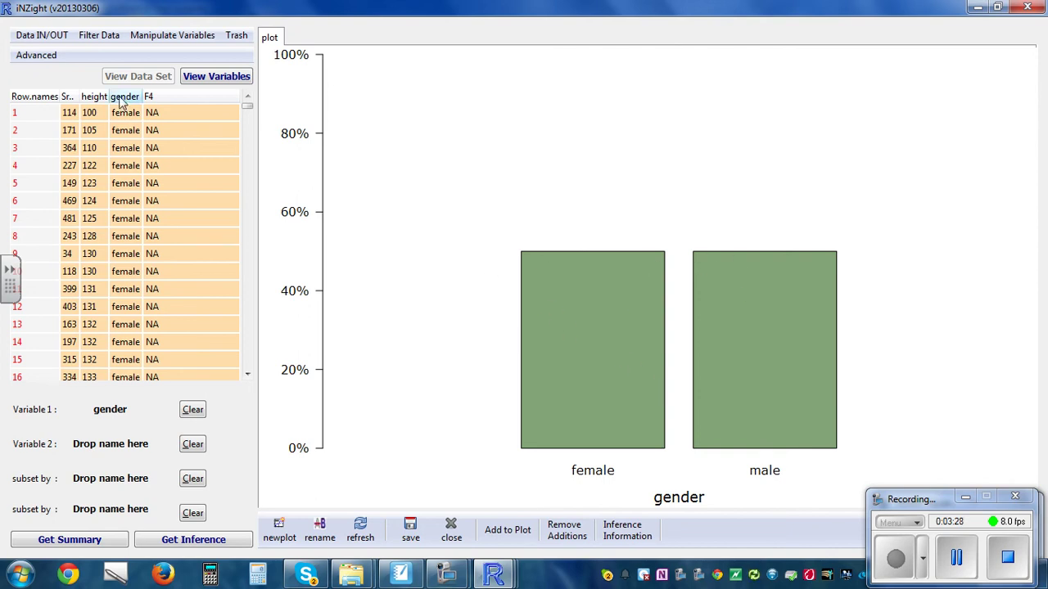
left_click_drag(95, 96, 79, 444)
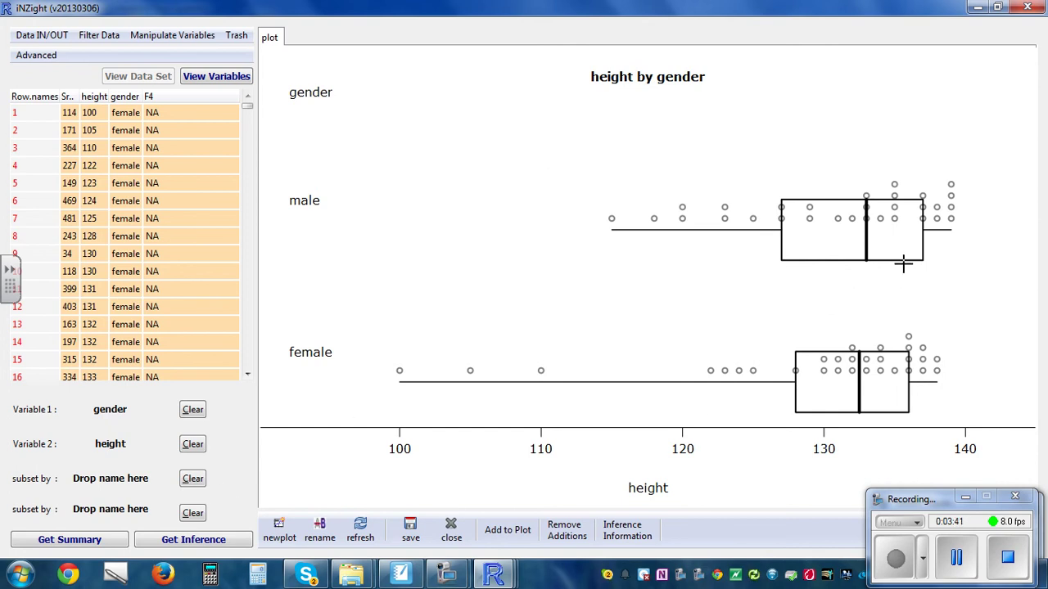
Step: Show the height-by-gender summary, minimize it, and open Add Inference Info
left_click(82, 543)
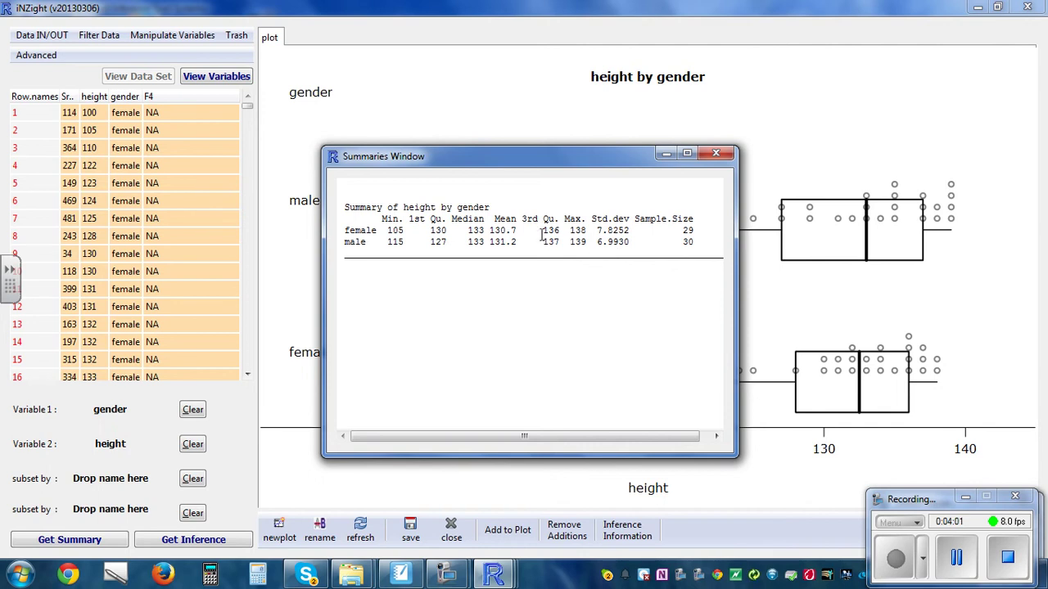
left_click(666, 155)
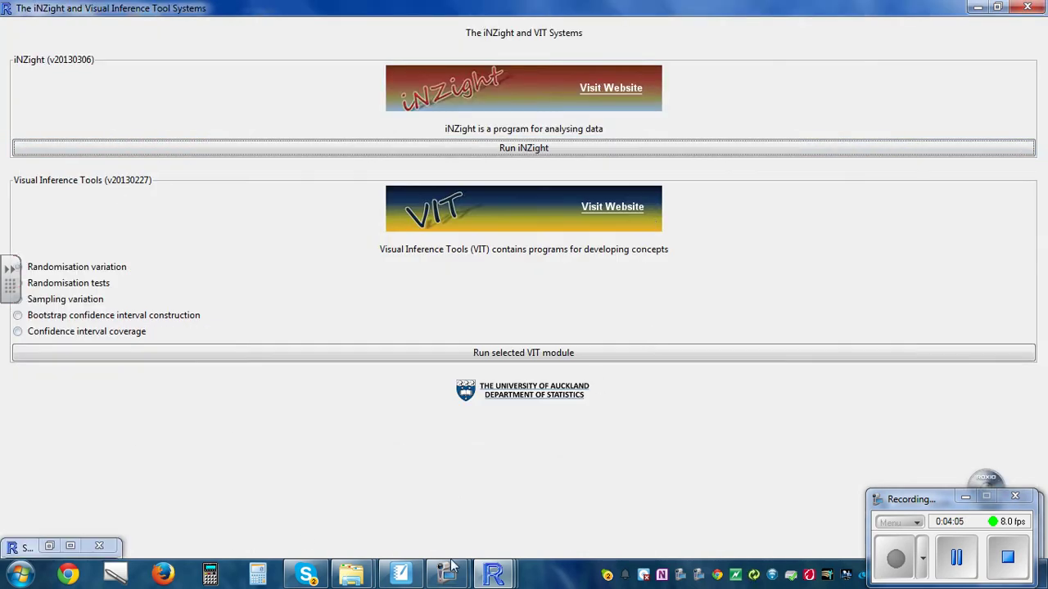
left_click(493, 573)
left_click(655, 491)
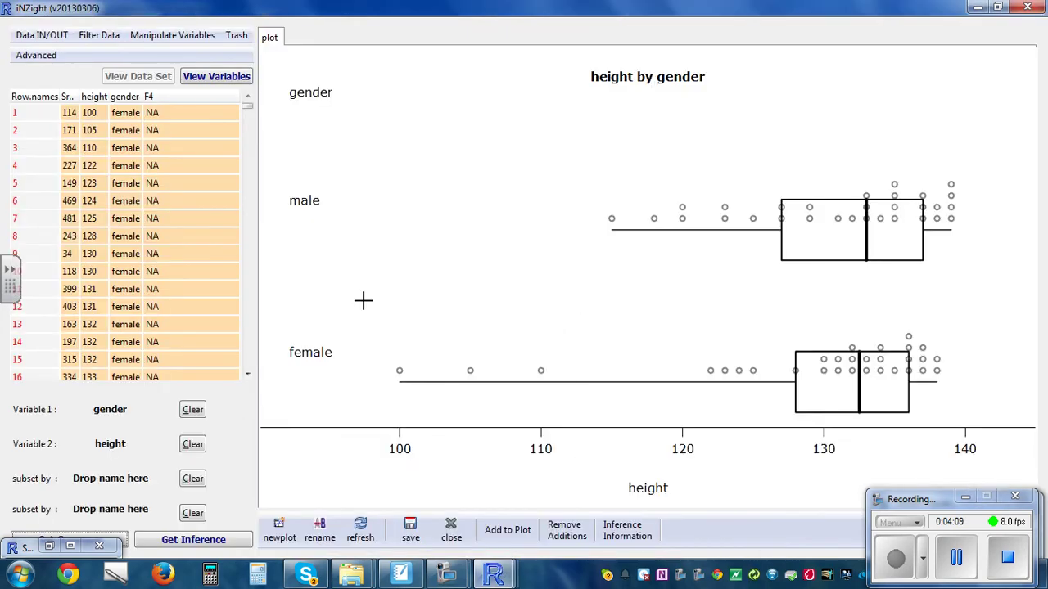
left_click(622, 540)
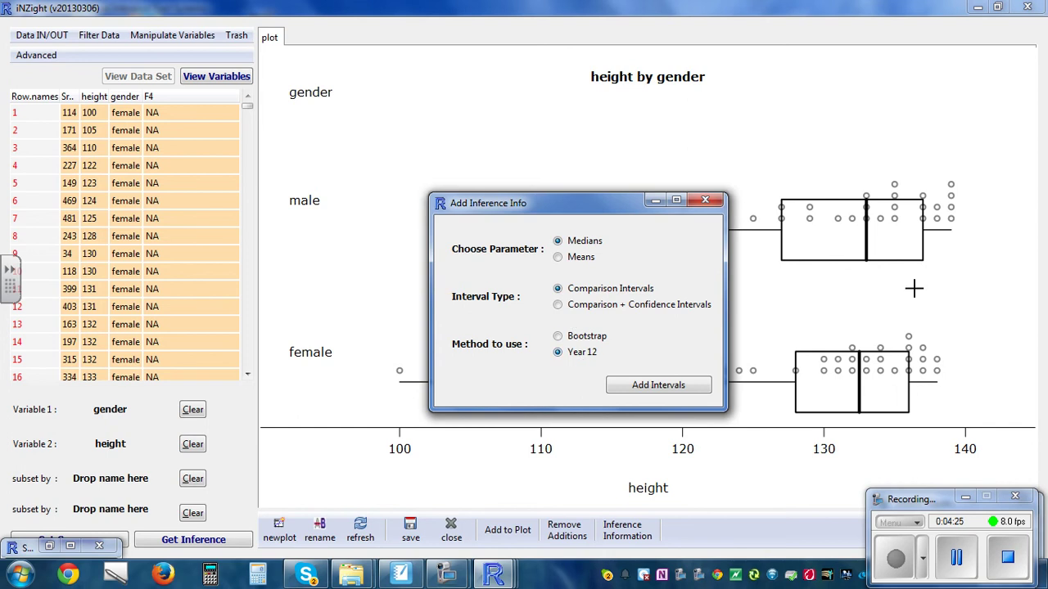
Step: Add Year 12 median comparison intervals, then redisplay and minimize the summary window
left_click(644, 390)
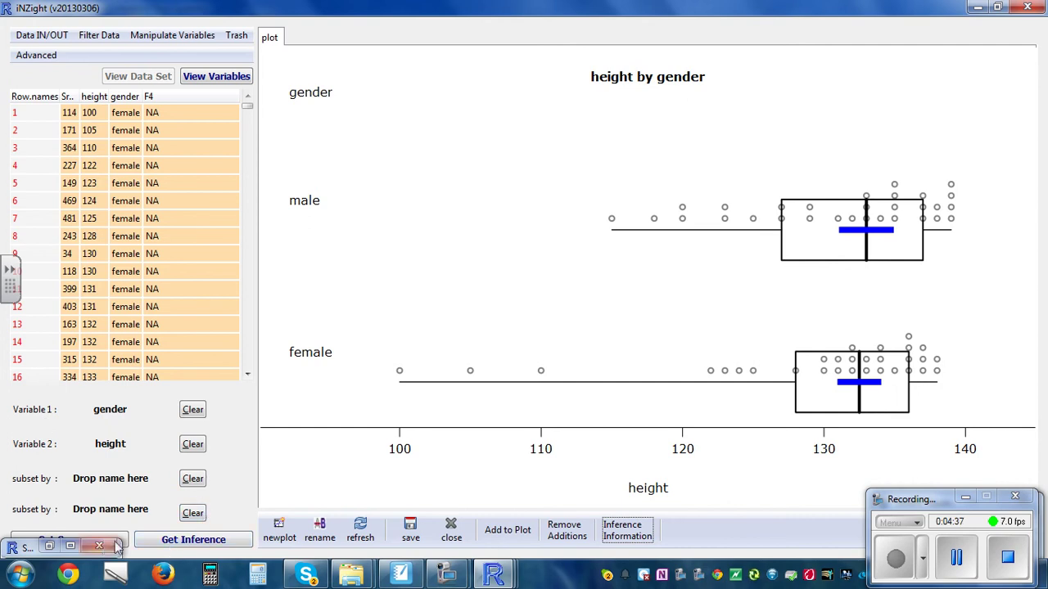
left_click(70, 550)
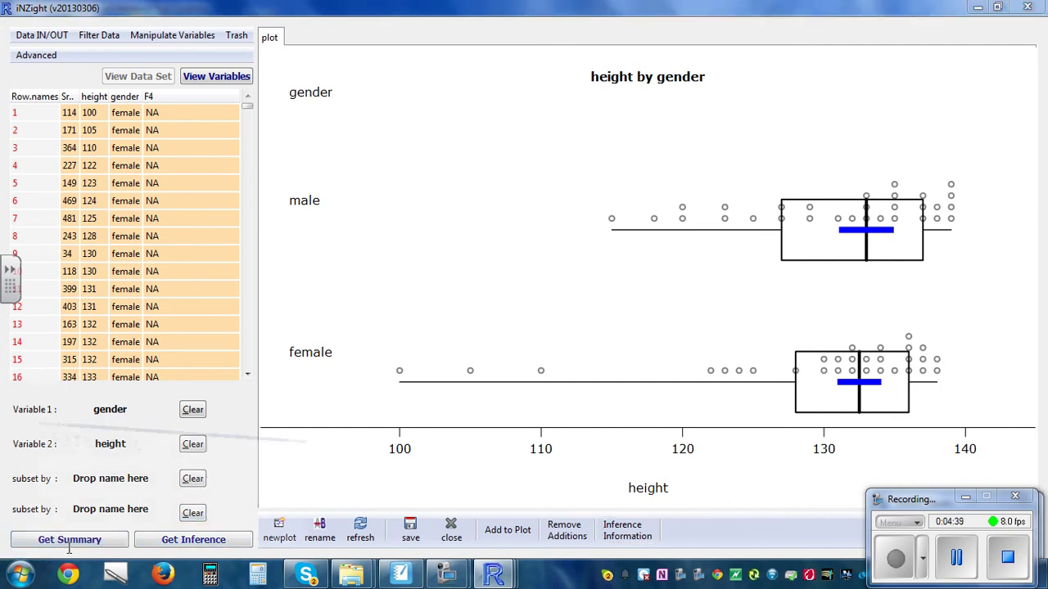
left_click(82, 544)
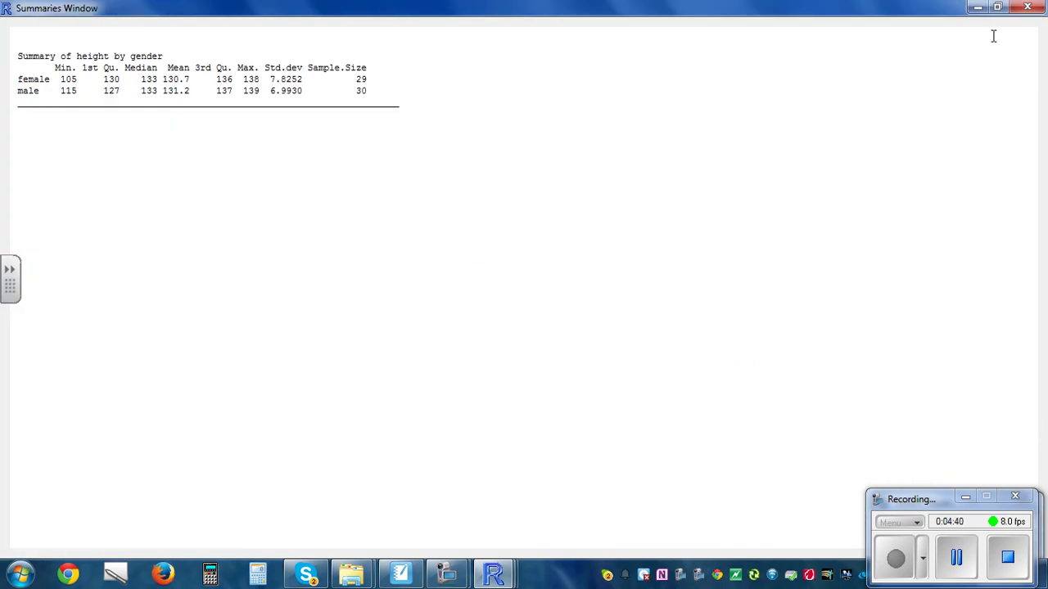
left_click(978, 8)
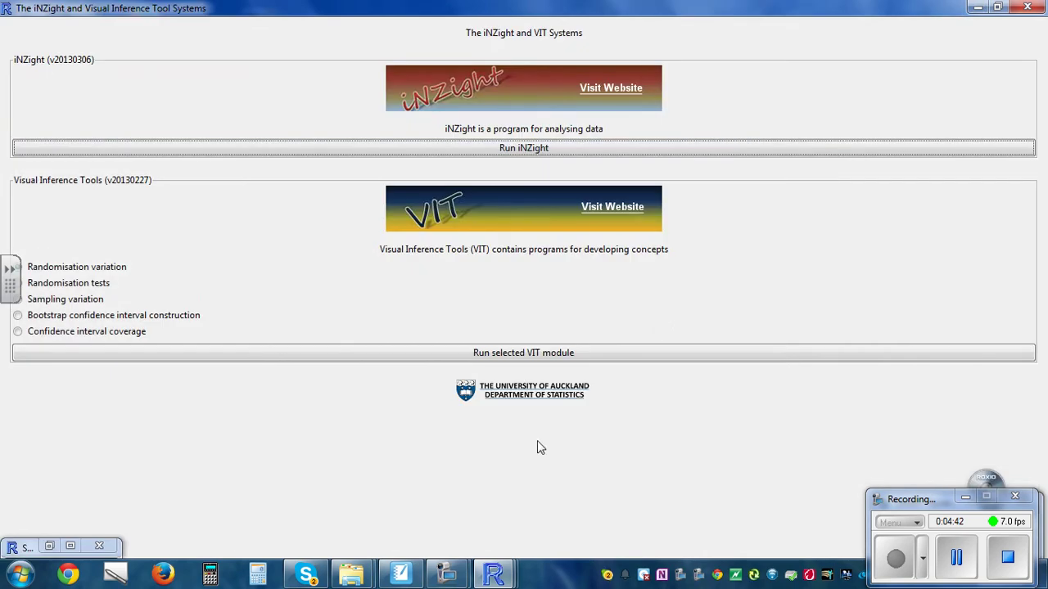
left_click(505, 577)
left_click(689, 491)
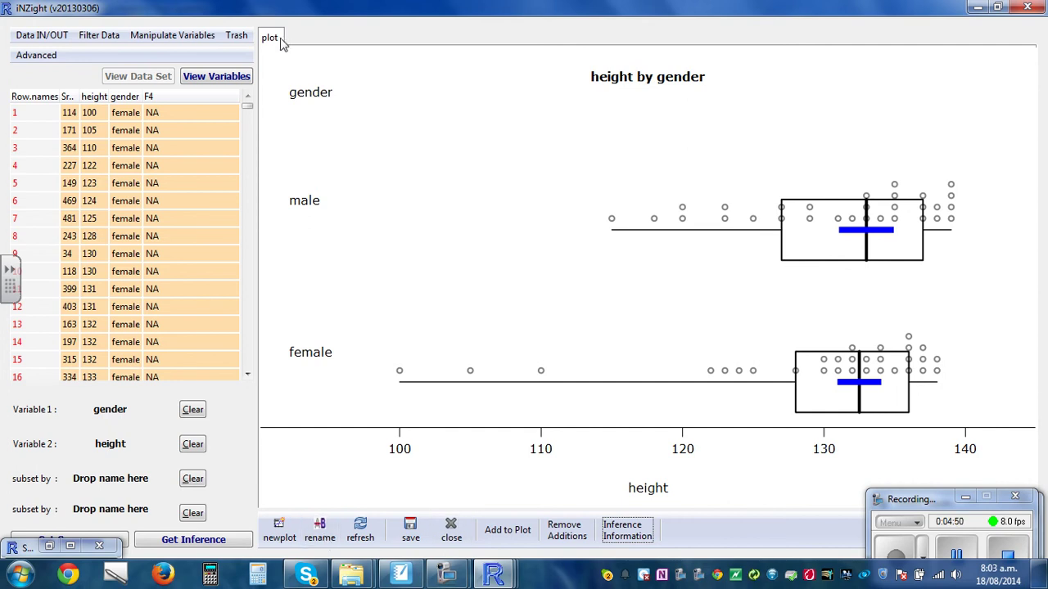
Step: Name the plot 'Gender versus Height'
left_click(328, 535)
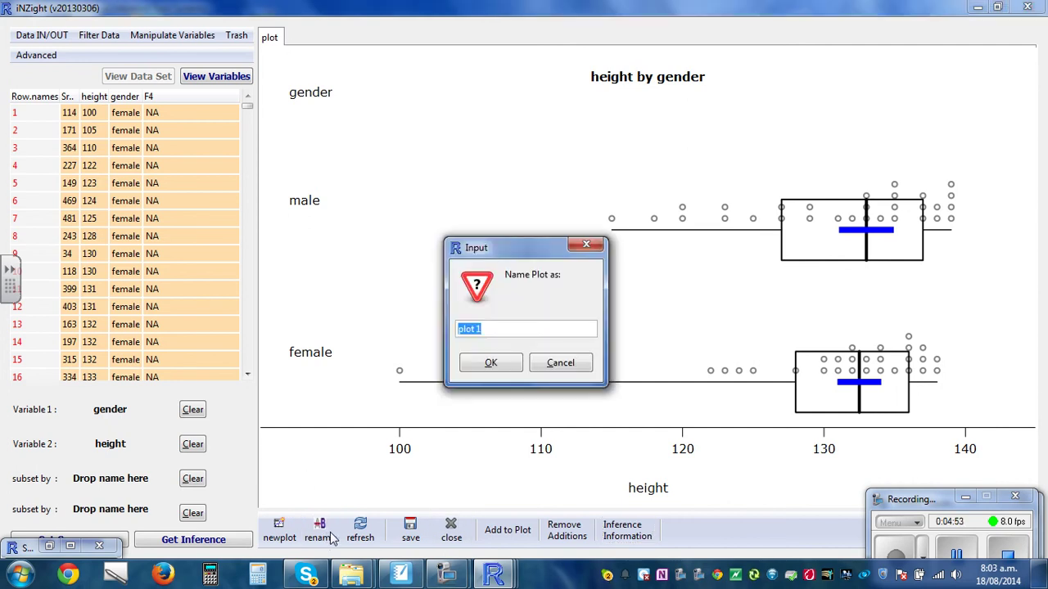
type("Gender versus Height")
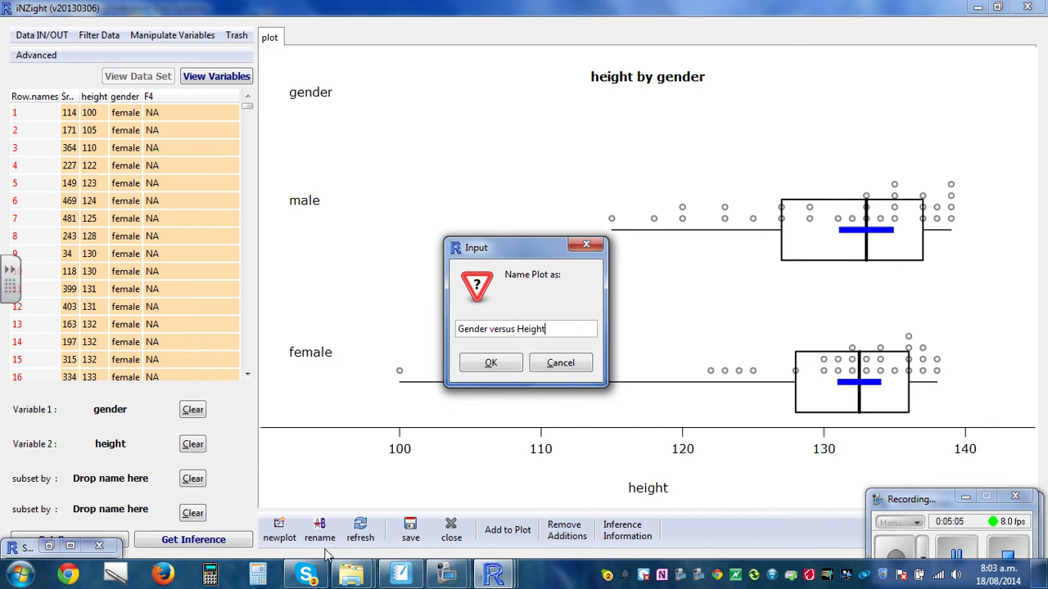
left_click(489, 365)
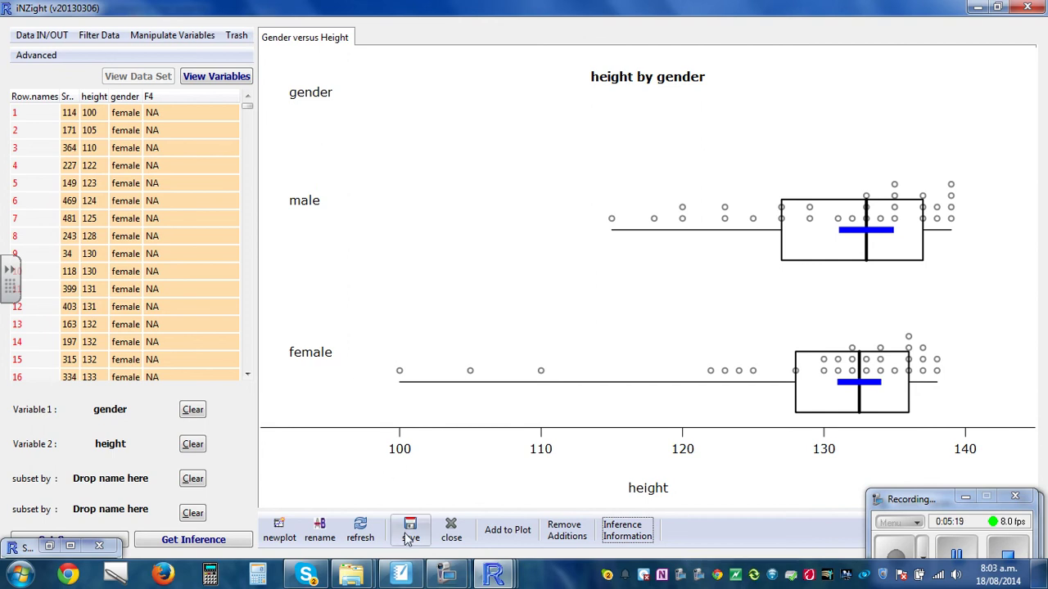
Step: Start Microsoft Word alongside iNZight and dismiss the document recovery pane
left_click(977, 8)
left_click(976, 8)
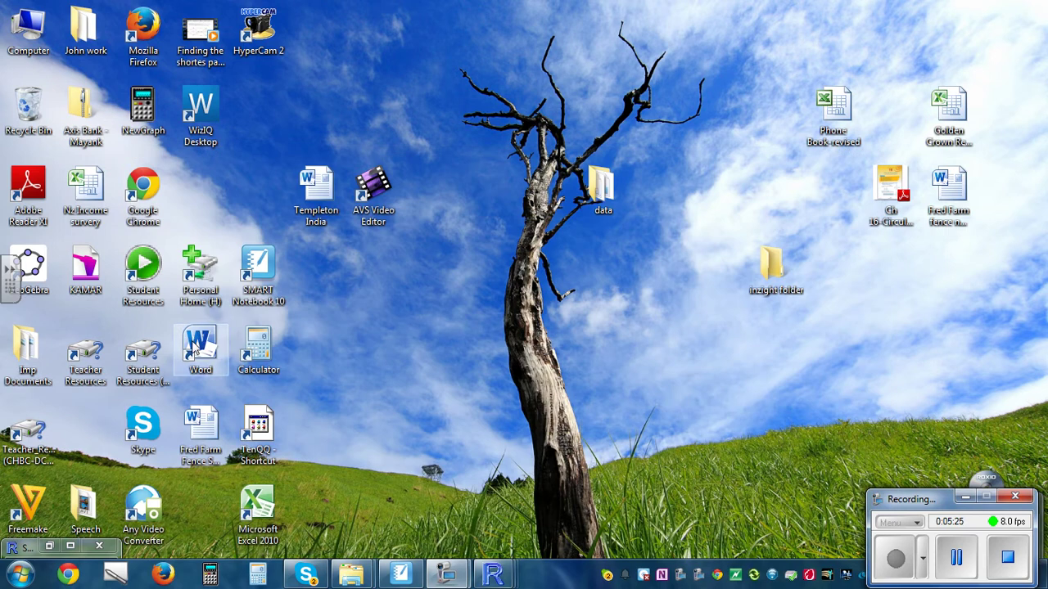
double_click(196, 348)
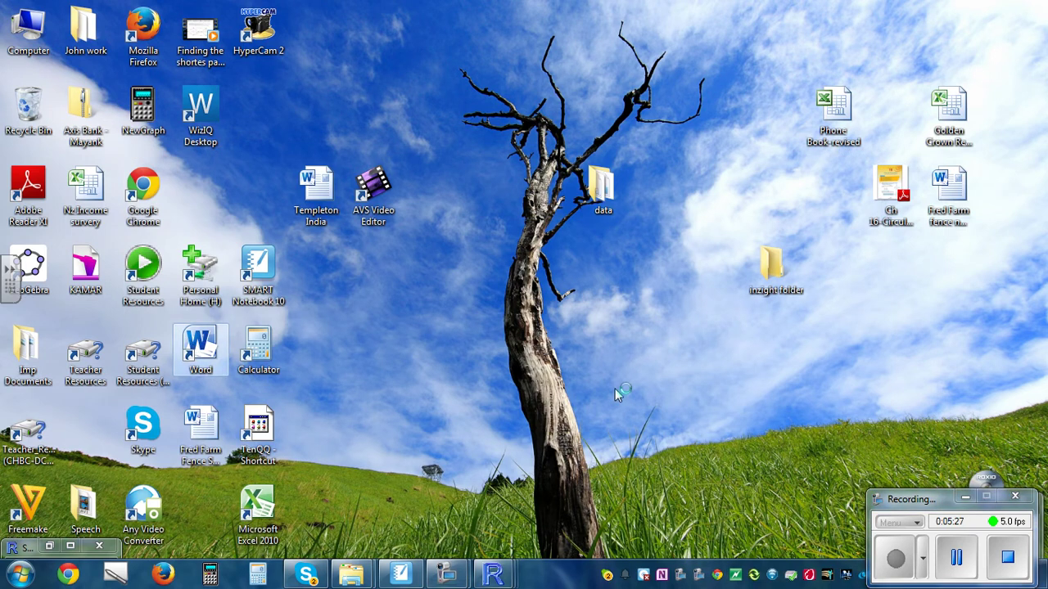
mouse_move(493, 573)
left_click(693, 481)
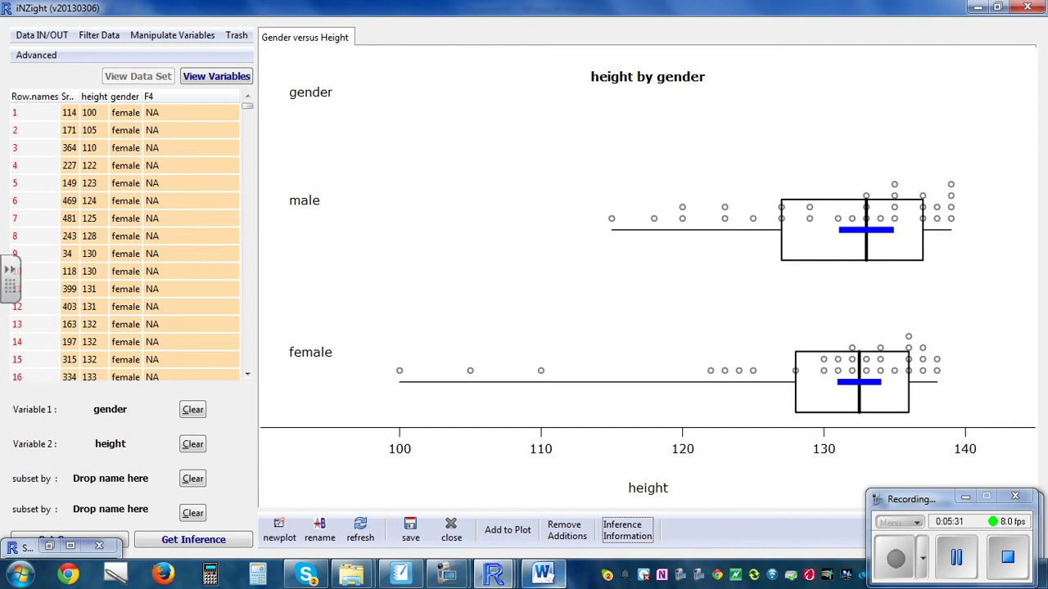
left_click(557, 577)
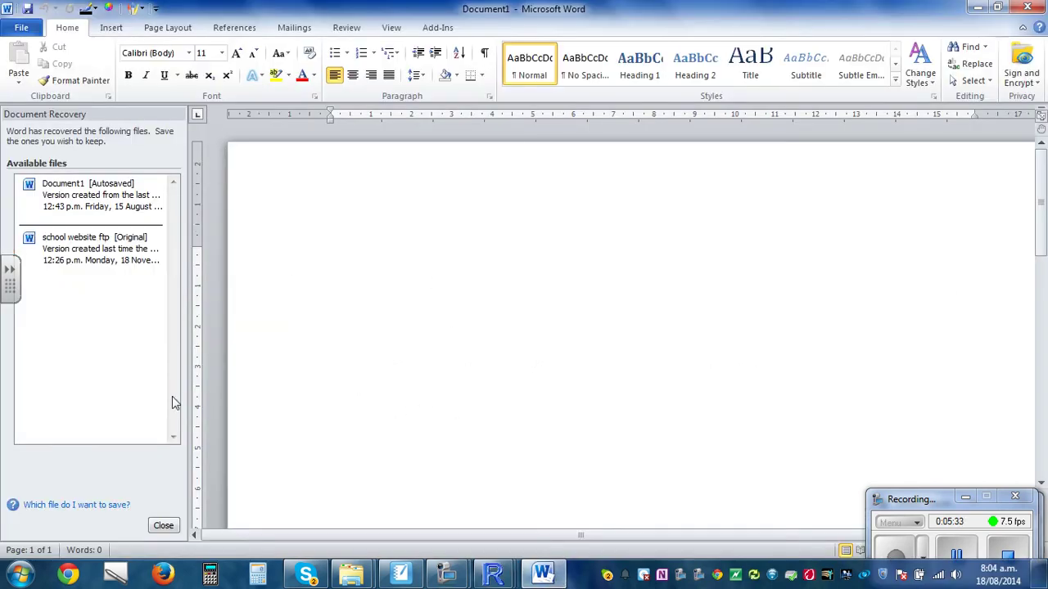
left_click(166, 525)
left_click(245, 194)
left_click(355, 236)
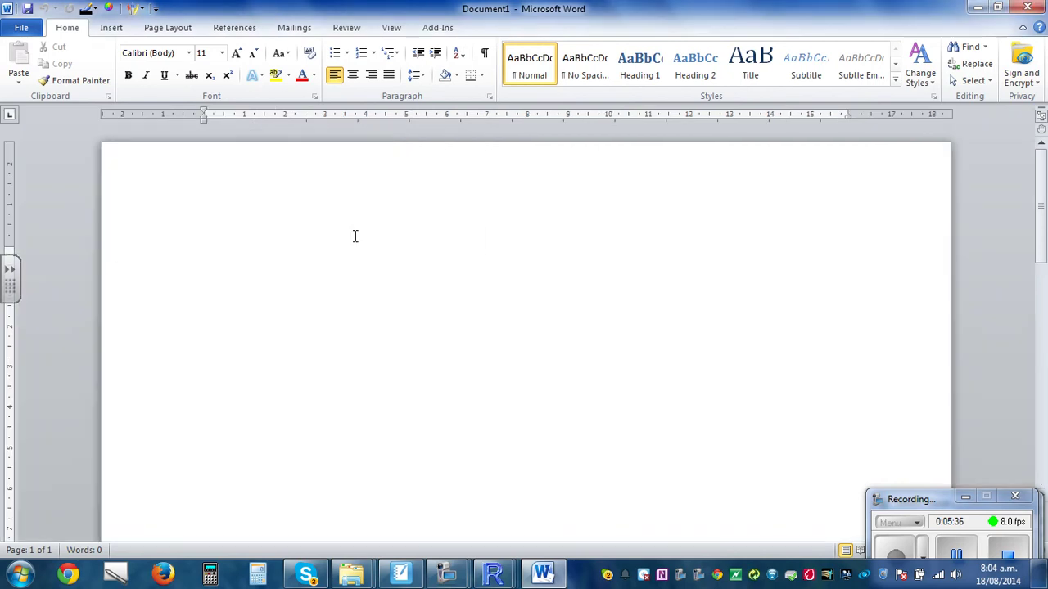
Step: Insert a Screen Clipping of the height-by-gender plot into Document1
left_click(107, 29)
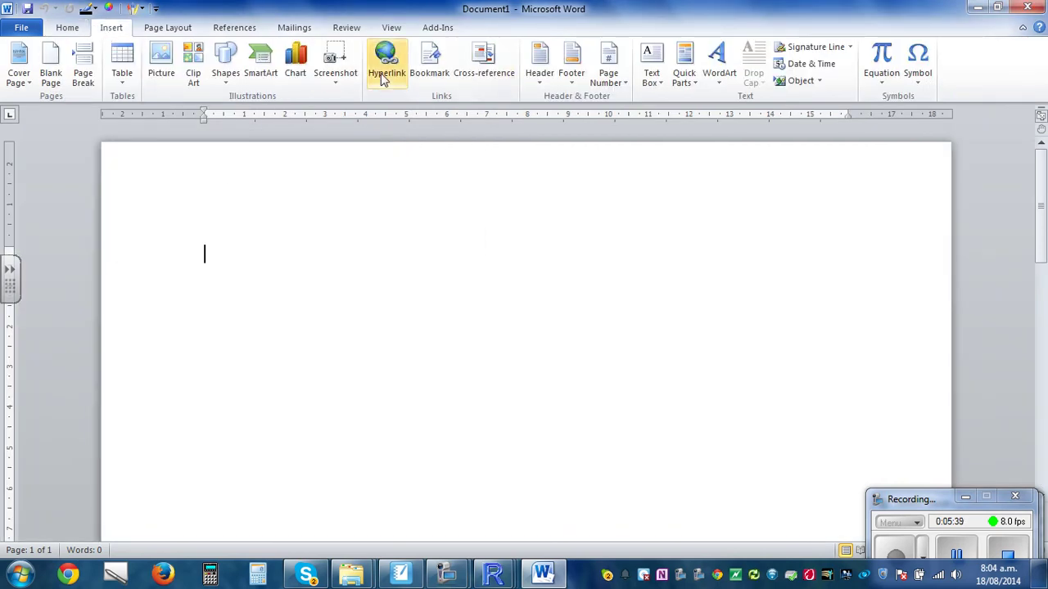
left_click(347, 82)
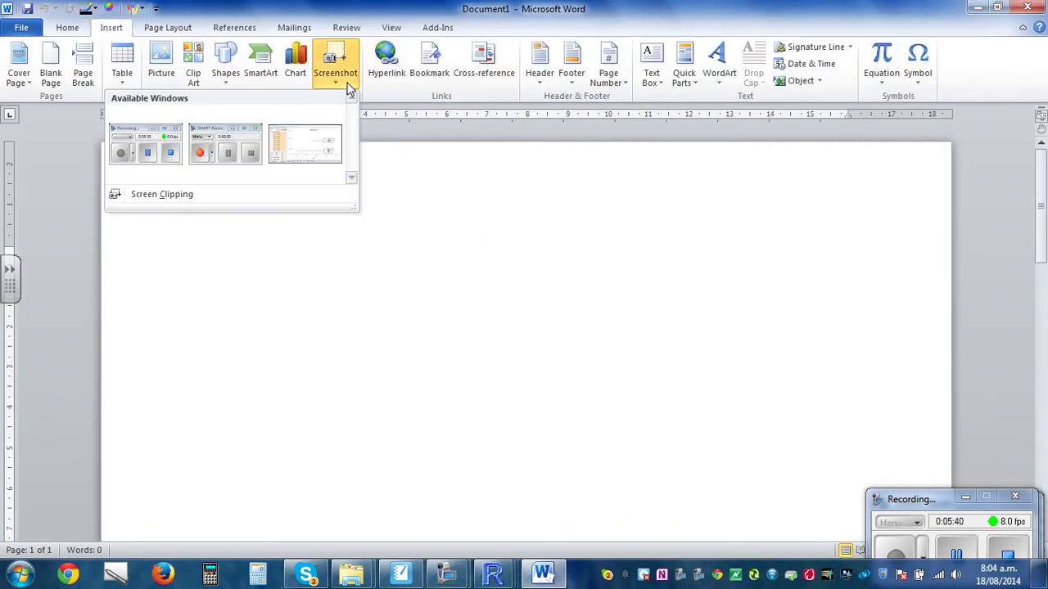
left_click(202, 204)
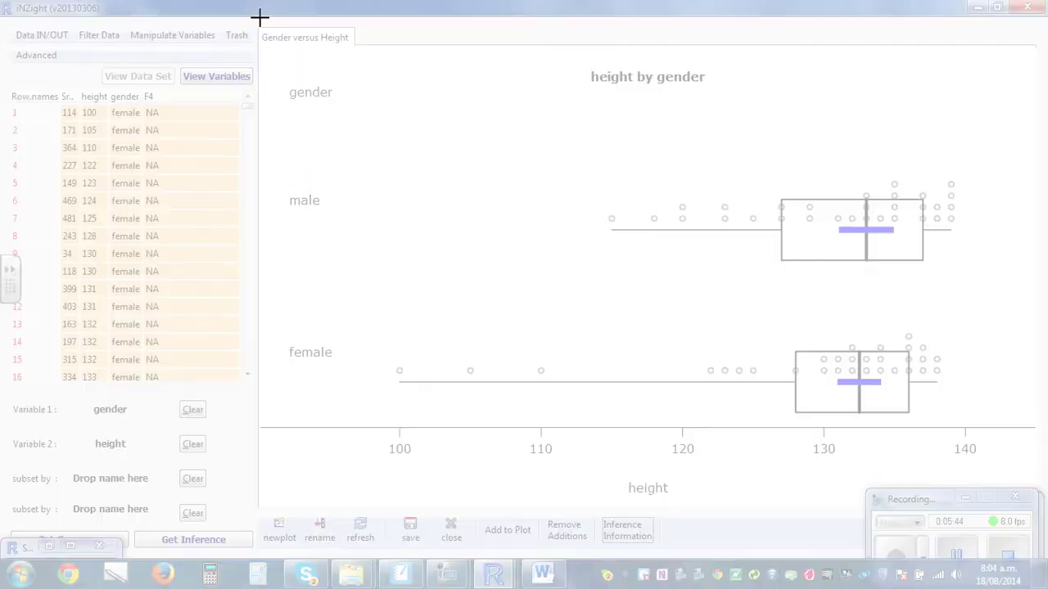
left_click_drag(255, 18, 1046, 514)
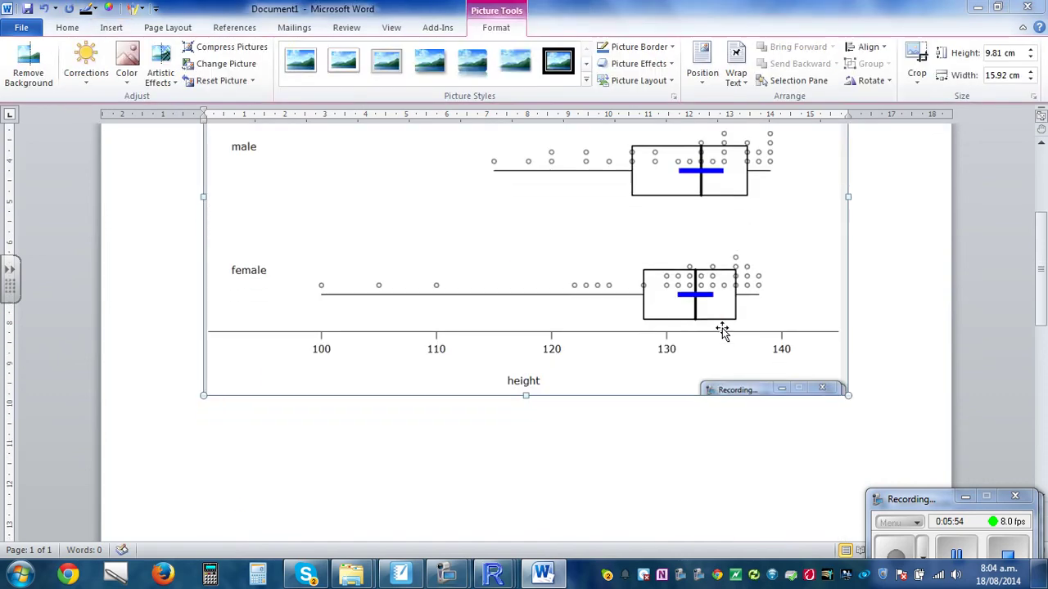
scroll(937, 325, "up", 3)
scroll(937, 325, "down", 3)
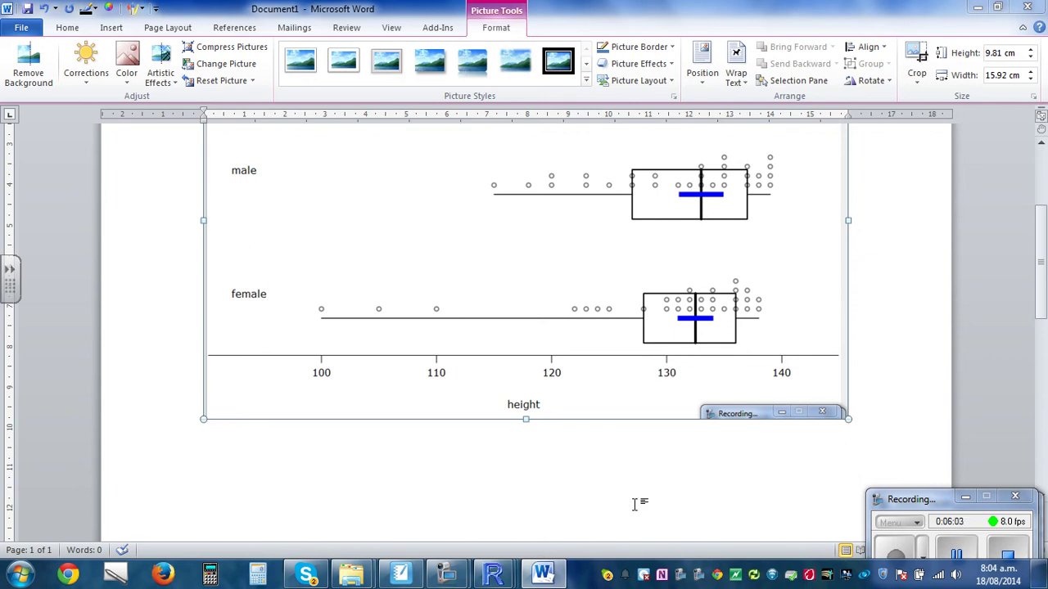
mouse_move(547, 578)
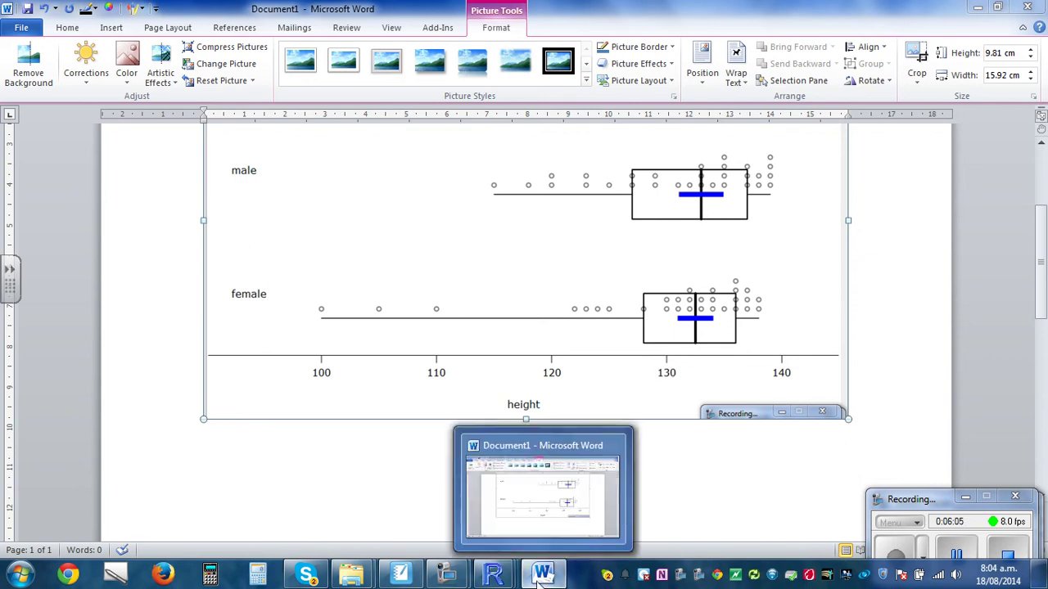
Step: In iNZight, generate the summary table of height by gender
mouse_move(495, 577)
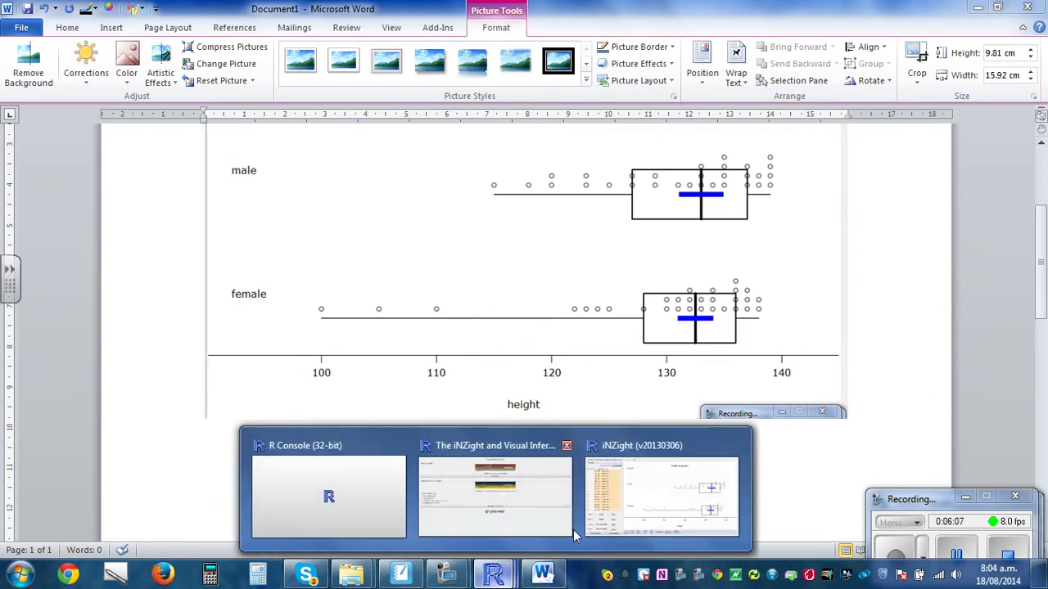
left_click(720, 468)
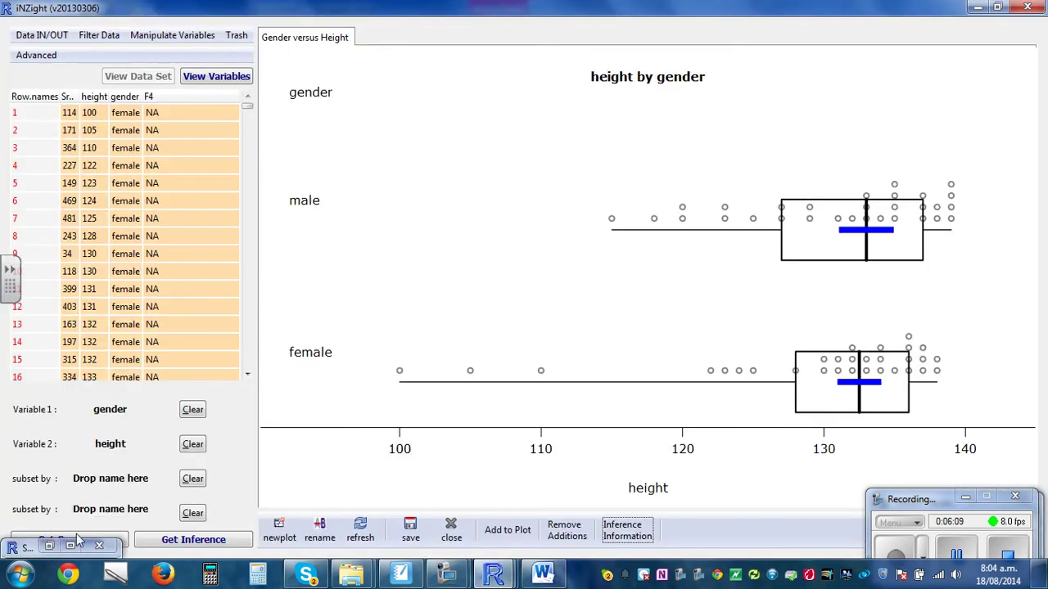
left_click_drag(72, 546, 78, 444)
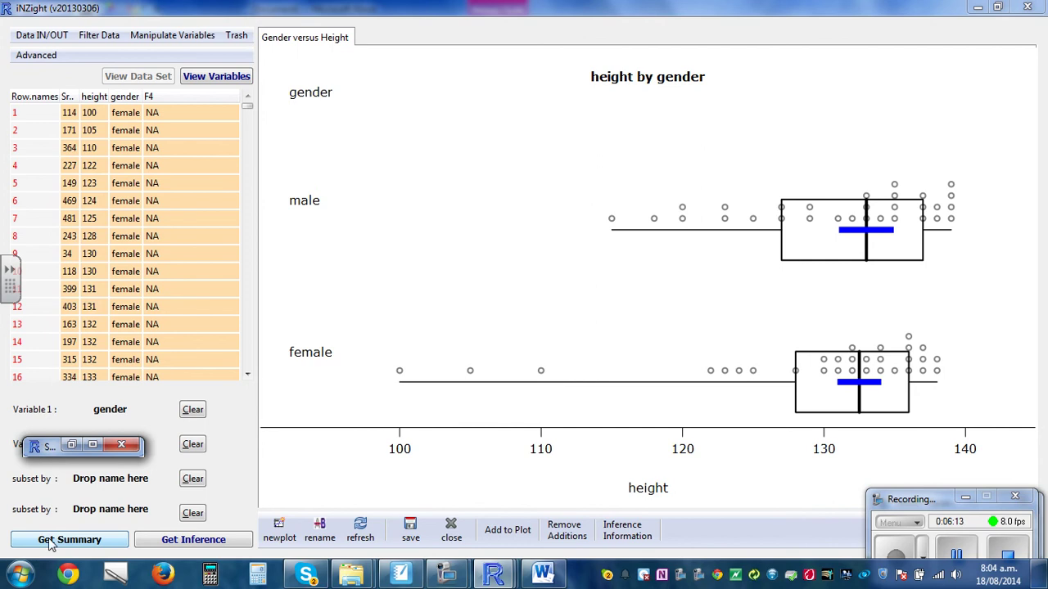
left_click(69, 540)
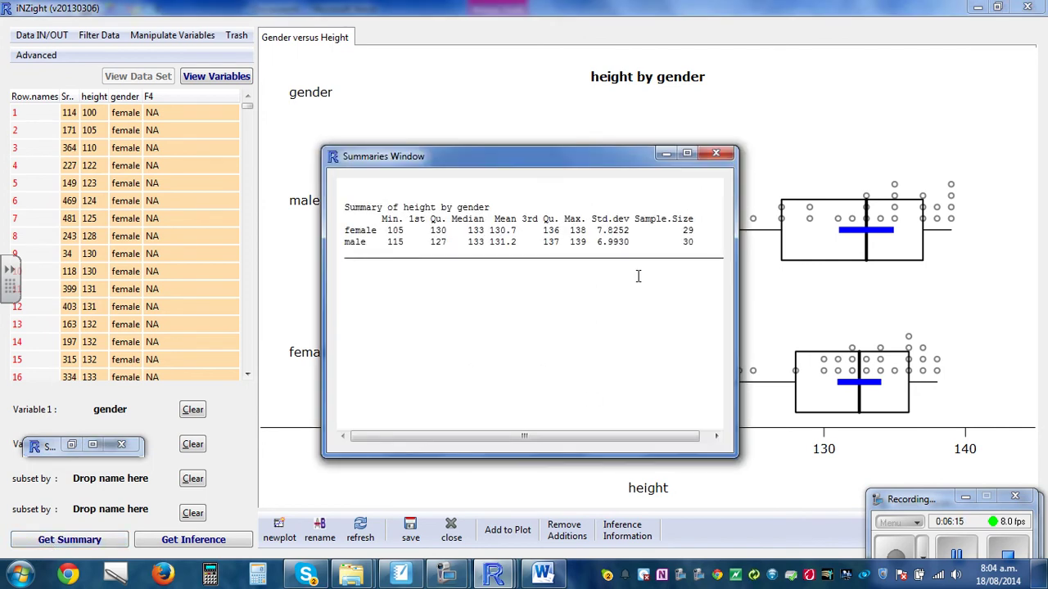
Step: Insert a screen clipping of the height-by-gender summary table into the Word document below the plot
left_click(553, 574)
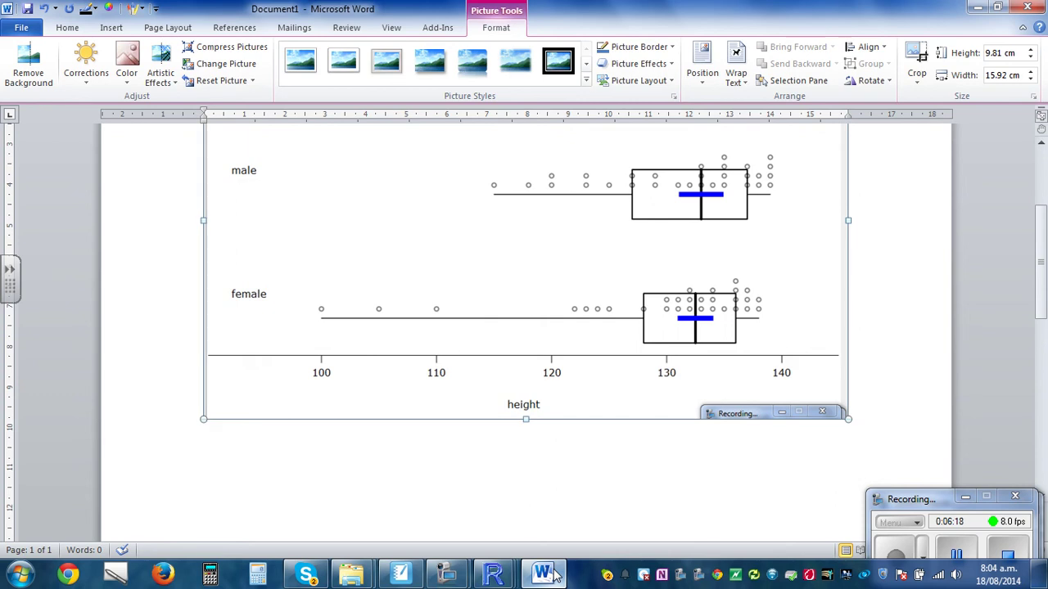
left_click(109, 29)
left_click(335, 80)
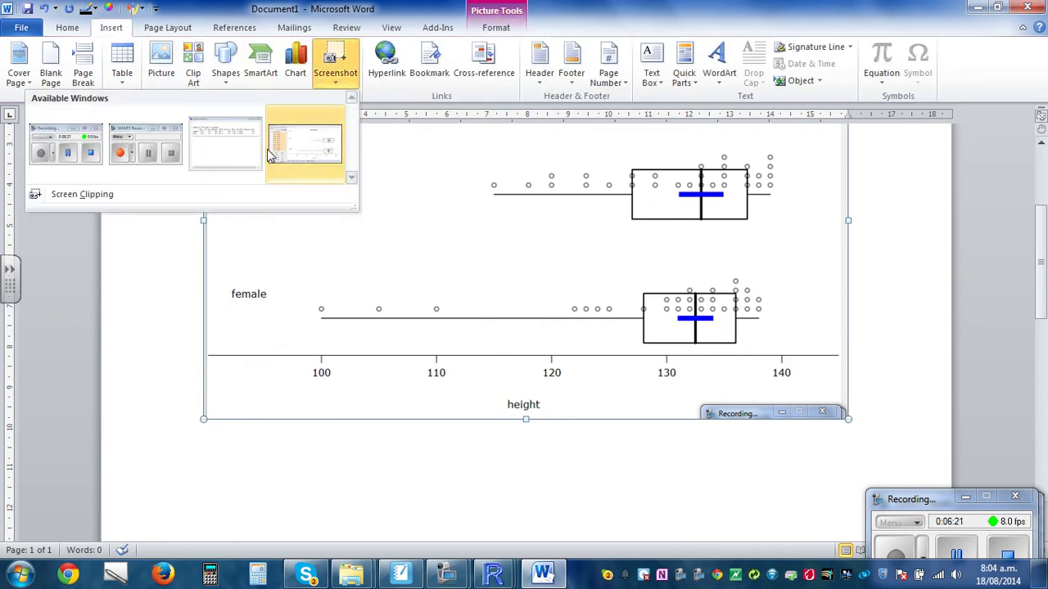
left_click(82, 194)
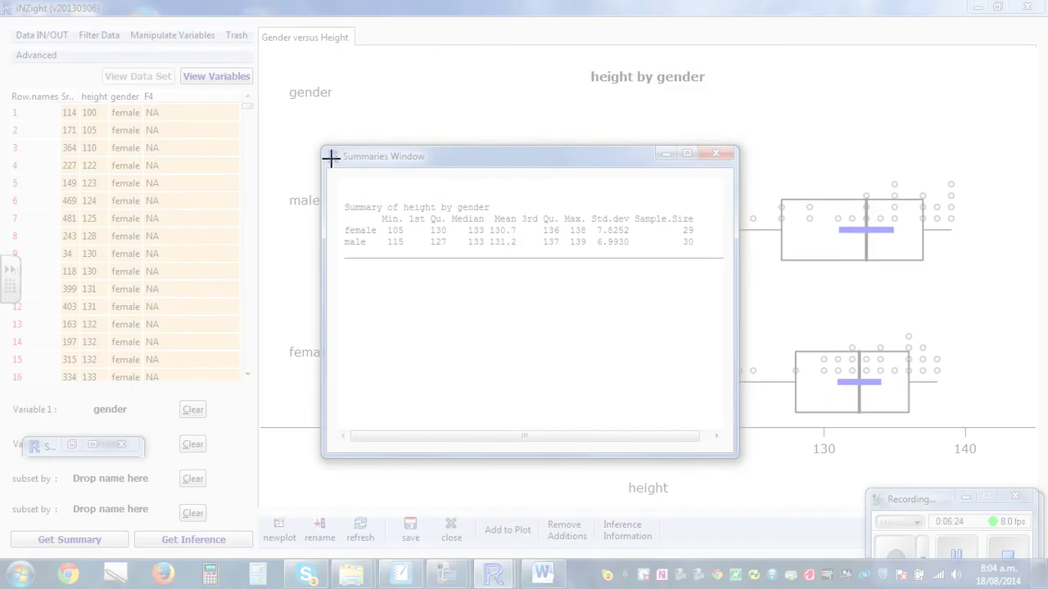
left_click_drag(332, 164, 709, 285)
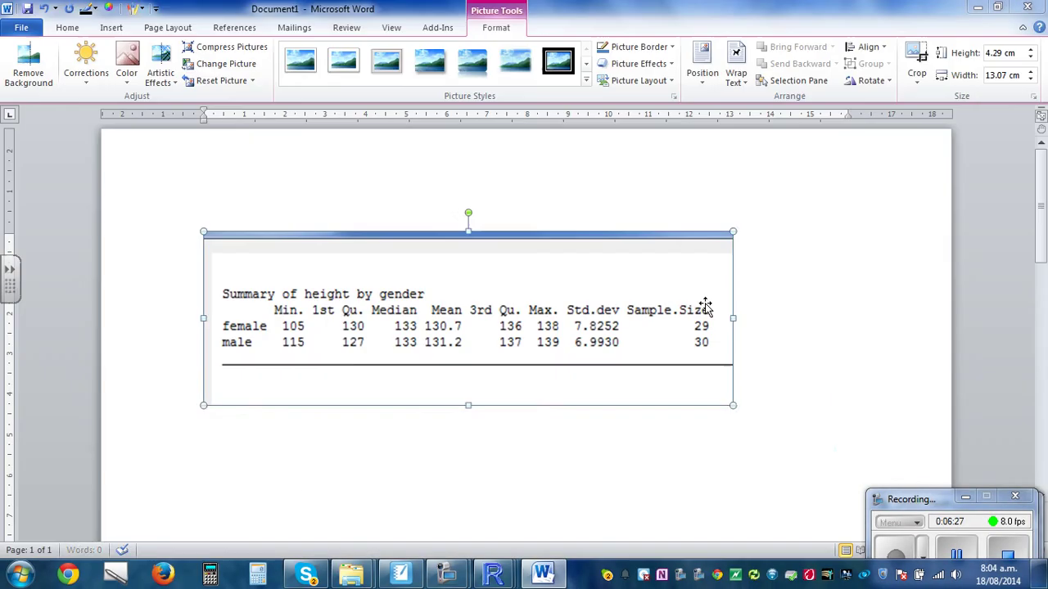
left_click(776, 348)
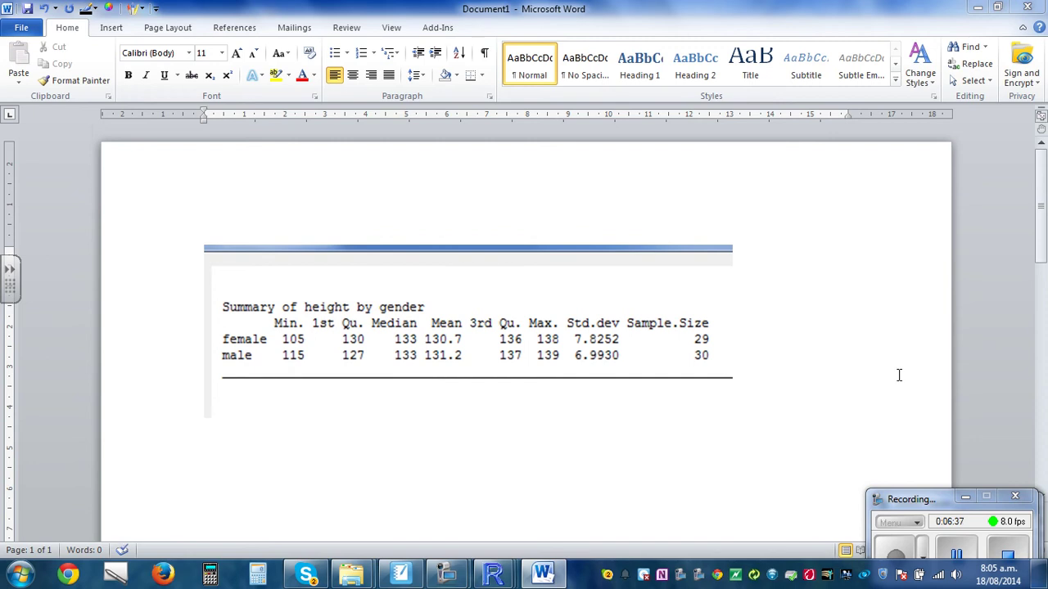
Step: Start a Screen Clipping from Word's Insert menu, then cancel it over the desktop
mouse_move(494, 573)
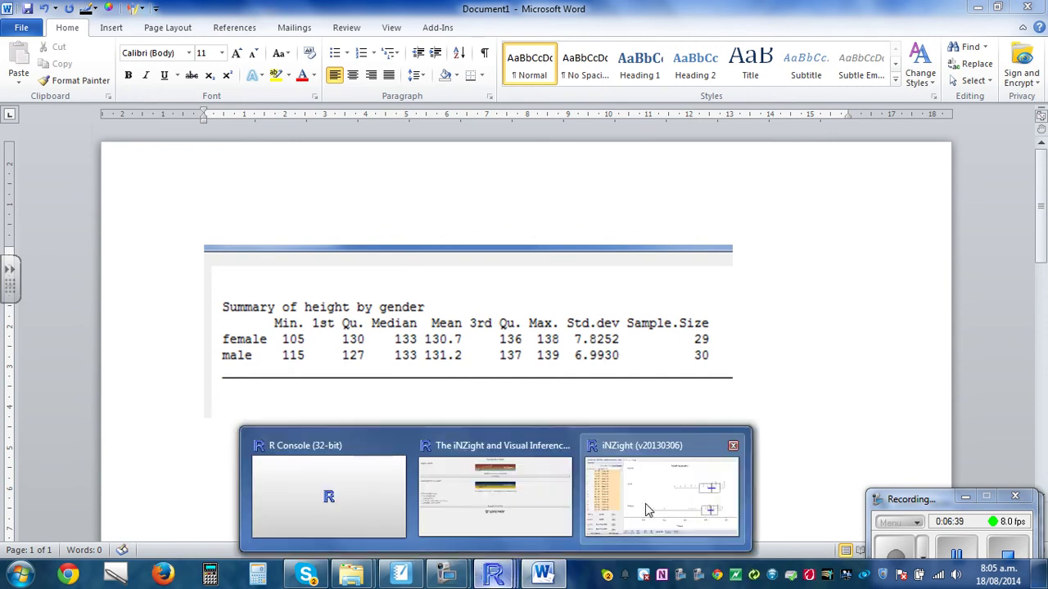
left_click(645, 504)
left_click(666, 153)
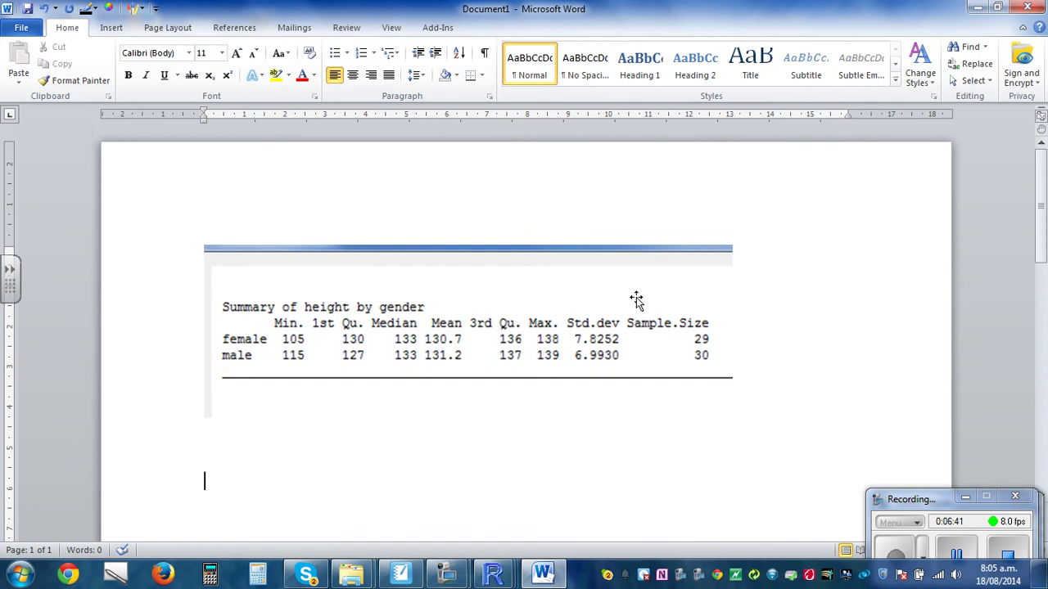
left_click(107, 33)
left_click(335, 58)
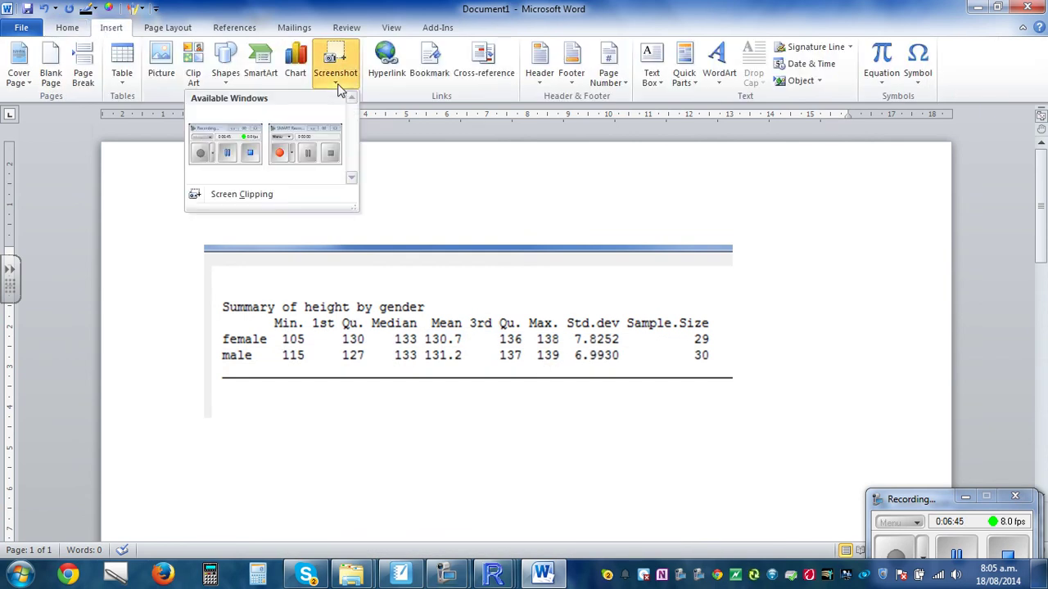
left_click(304, 194)
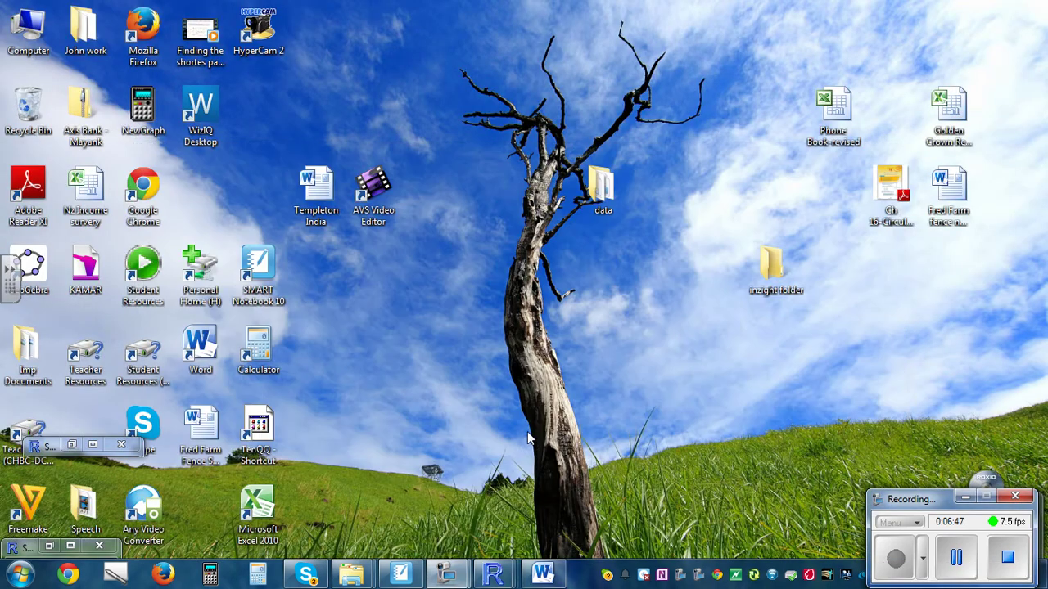
left_click(507, 581)
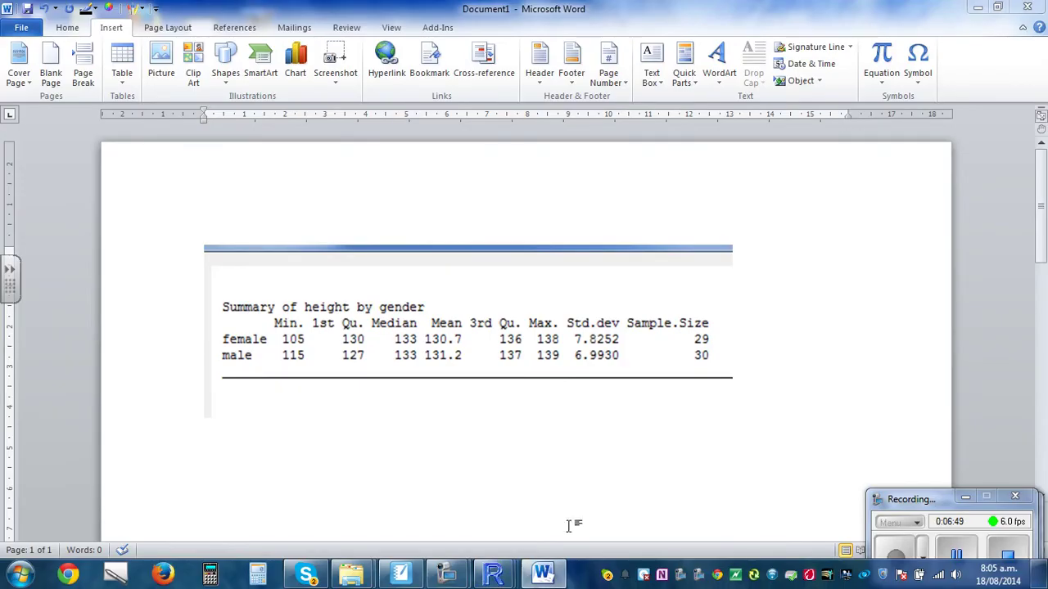
Step: Bring iNZight's Gender versus Height plot to the front and restart the Screen Clipping from Word
mouse_move(492, 577)
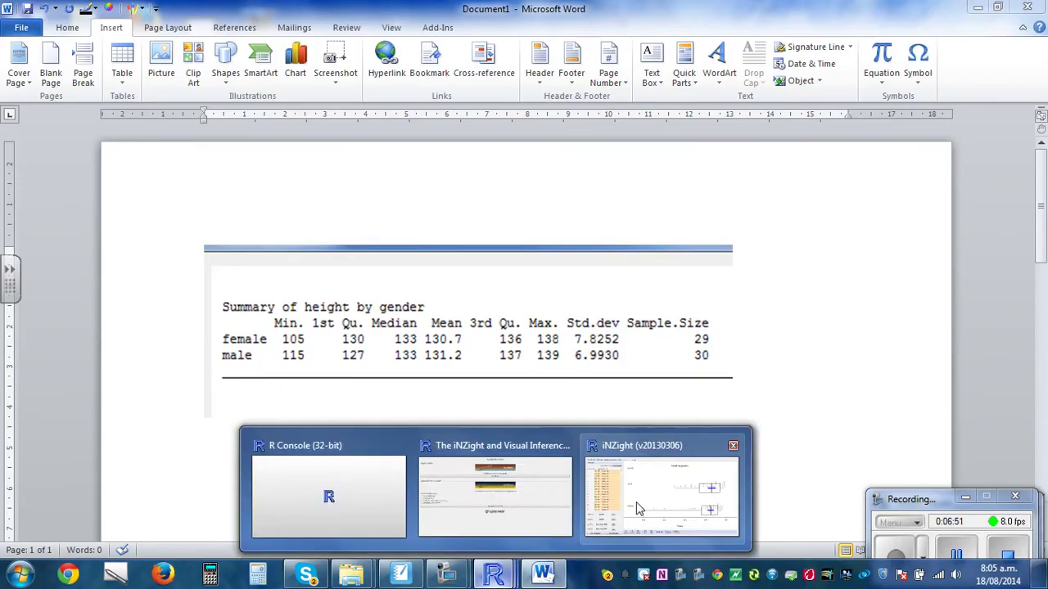
left_click(635, 500)
left_click(544, 577)
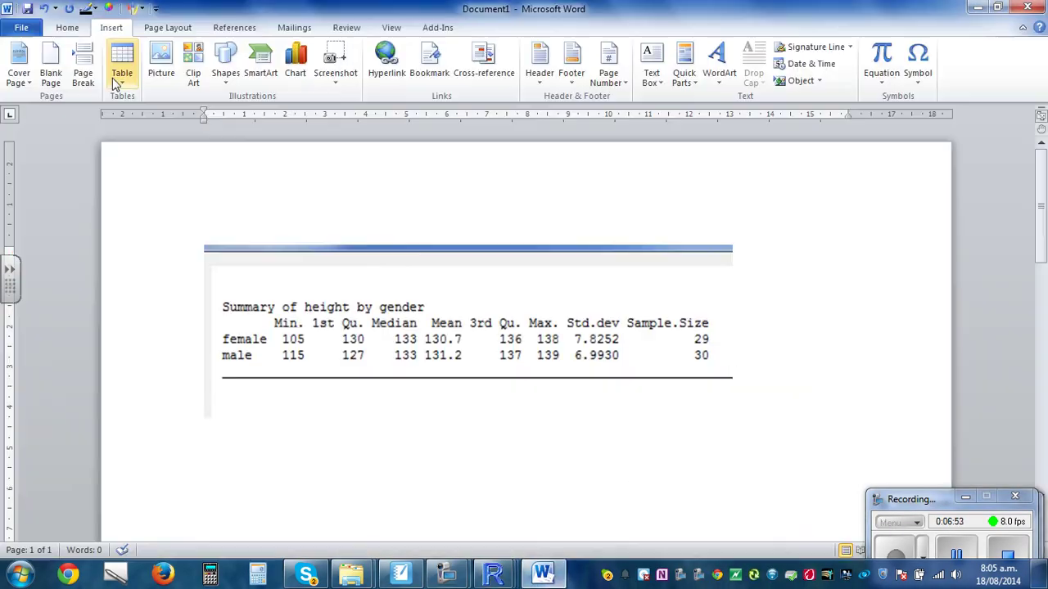
left_click(335, 84)
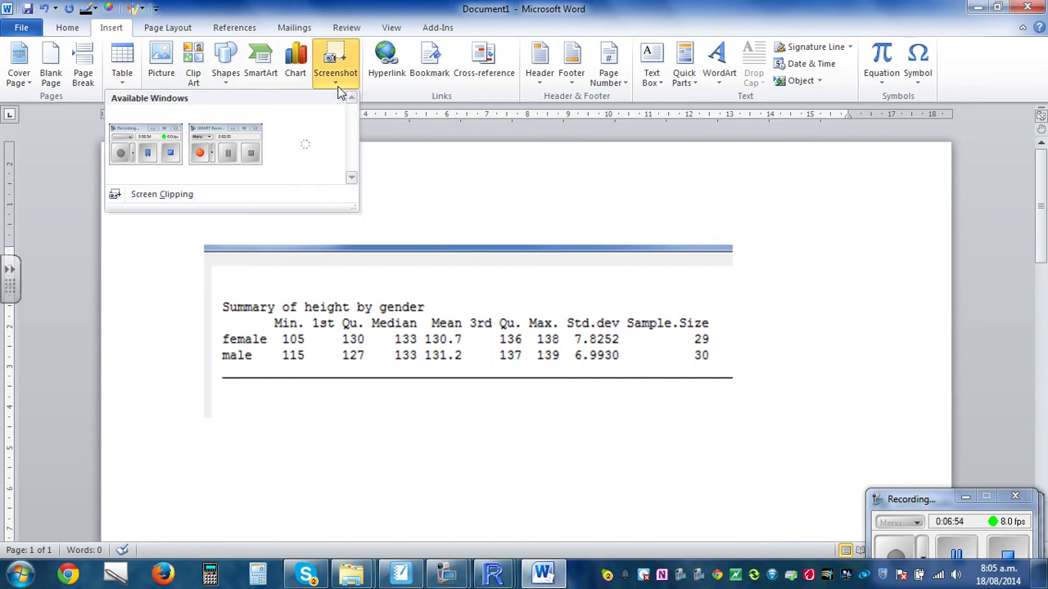
left_click(258, 191)
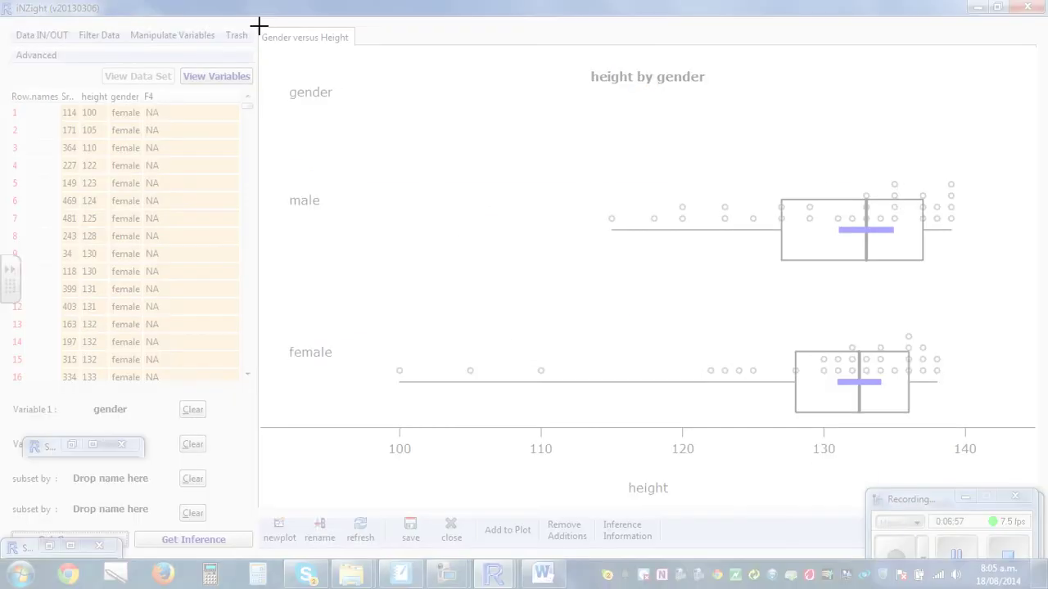
Step: Clip the full 'Gender versus Height' box plot into Word and confirm it sits below the summary table
left_click_drag(259, 26, 1036, 503)
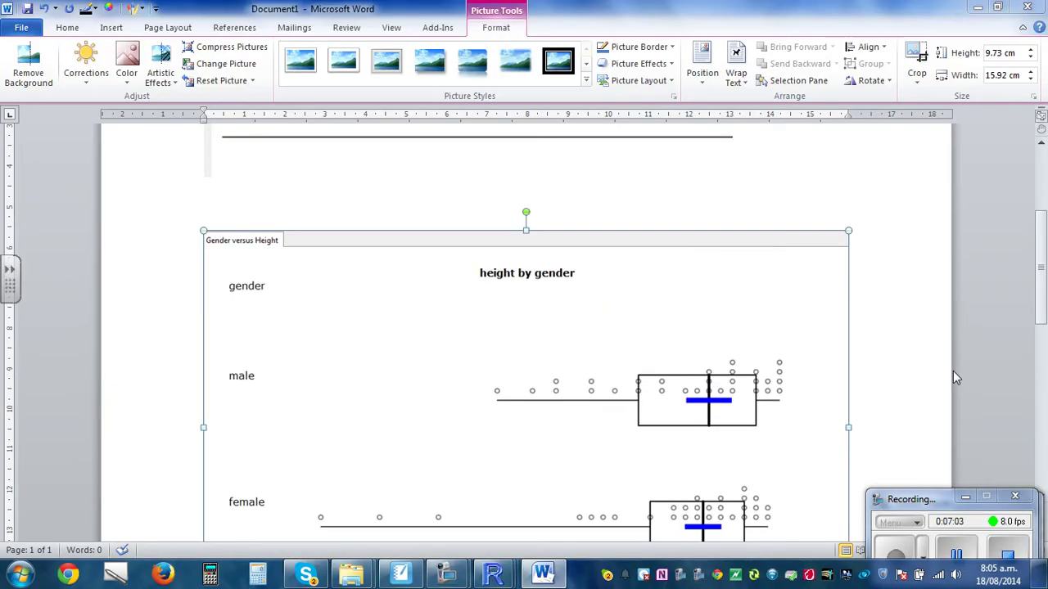
scroll(953, 371, "down", 3)
scroll(953, 372, "up", 1)
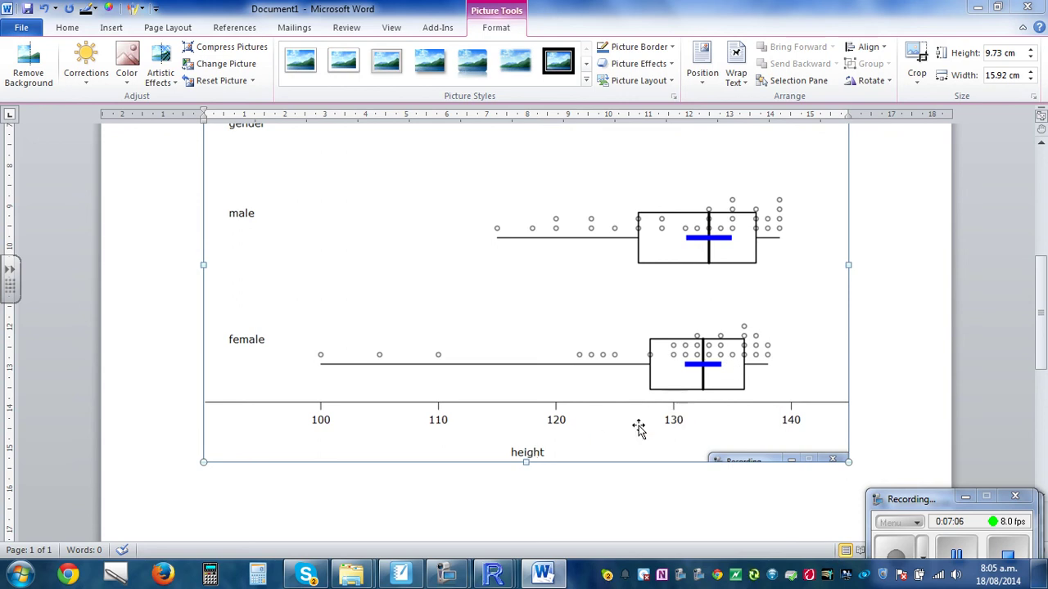
scroll(631, 483, "up", 5)
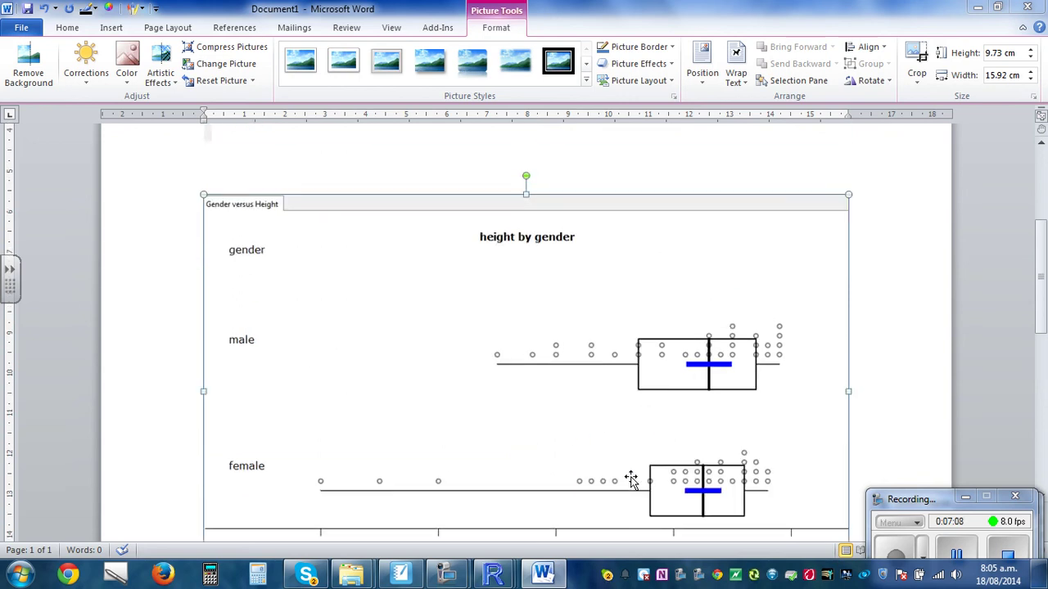
scroll(631, 481, "down", 9)
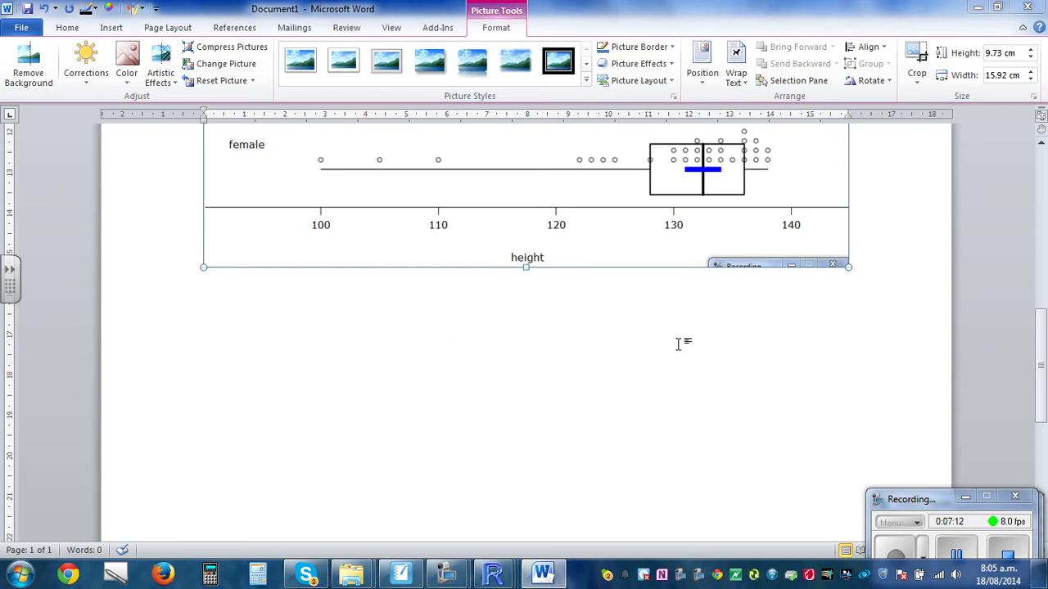
scroll(662, 343, "up", 11)
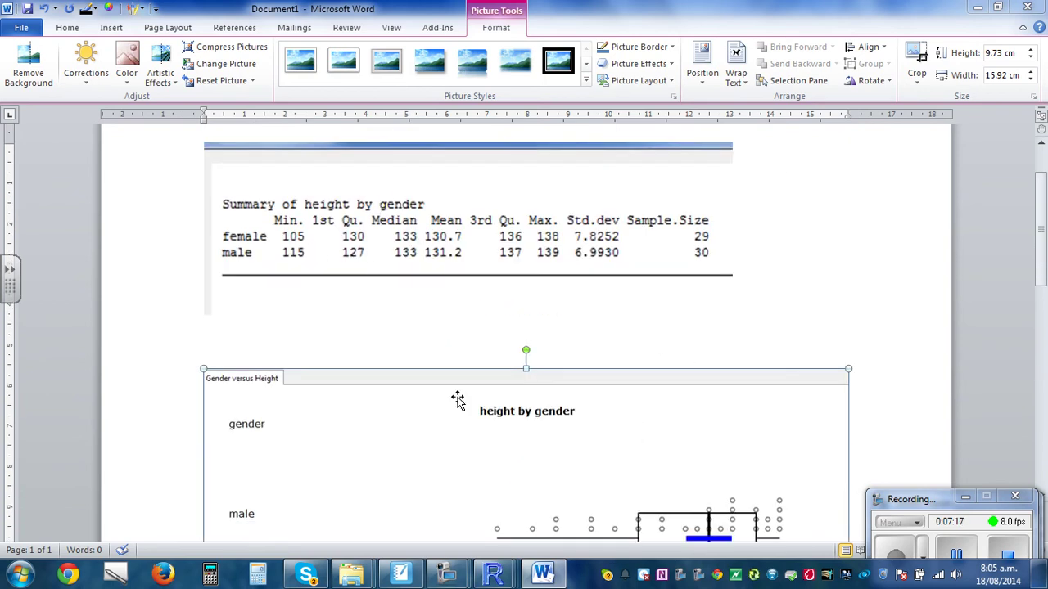
scroll(773, 356, "down", 3)
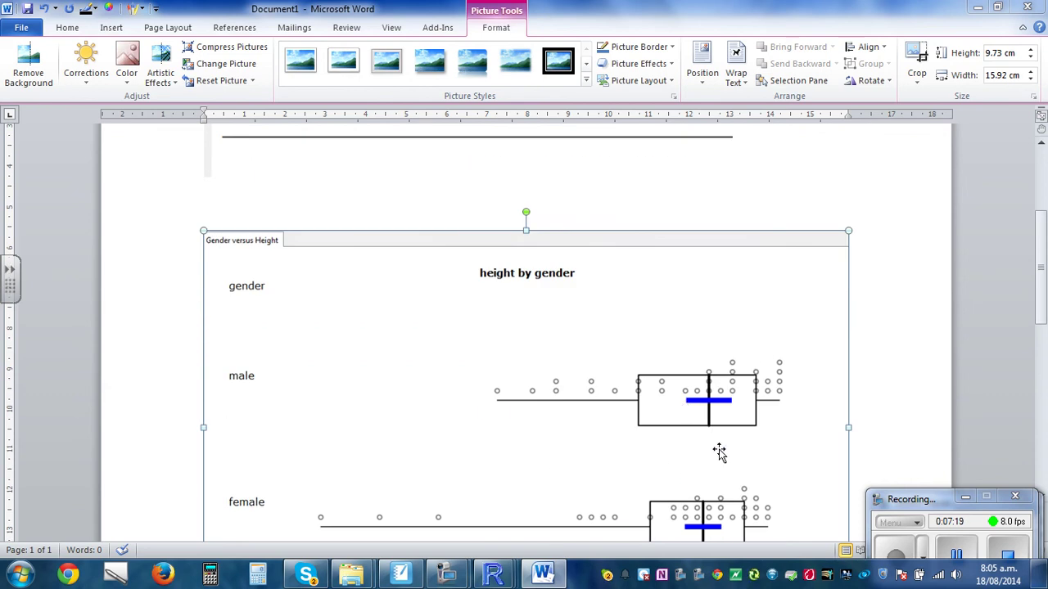